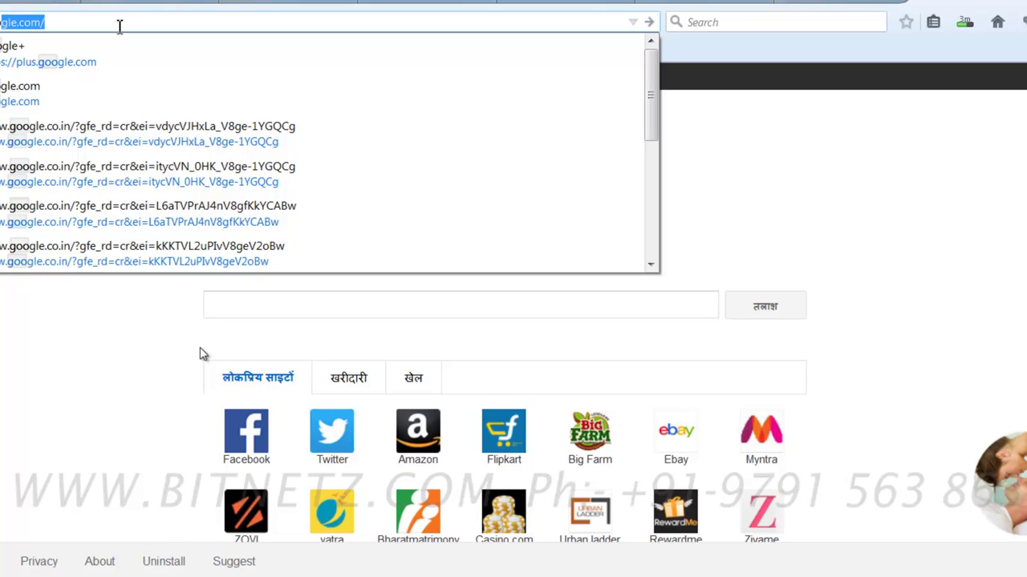
Step: Load Google and search for 'windows 10 download'
key("Return")
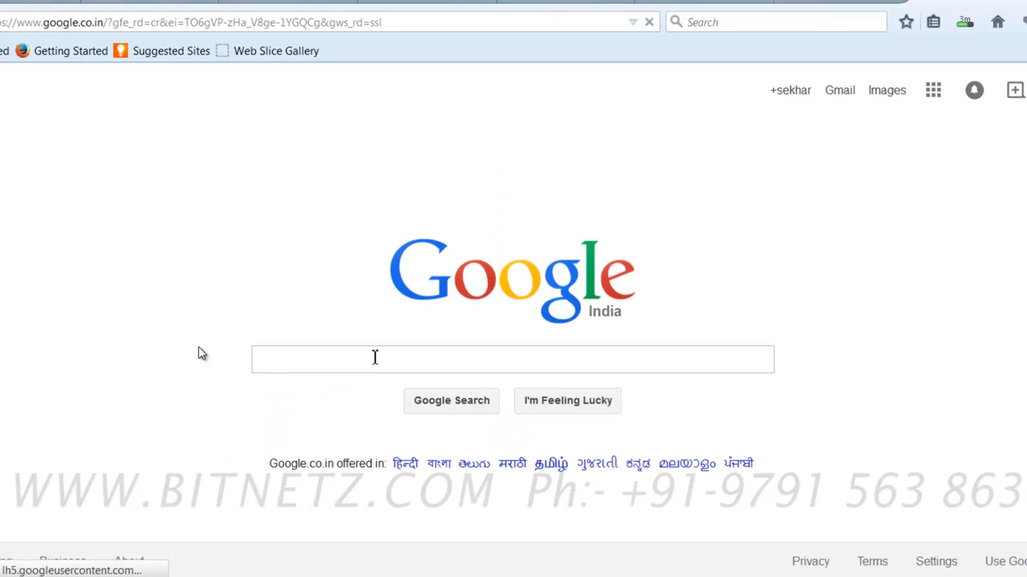
type("windows 10 download")
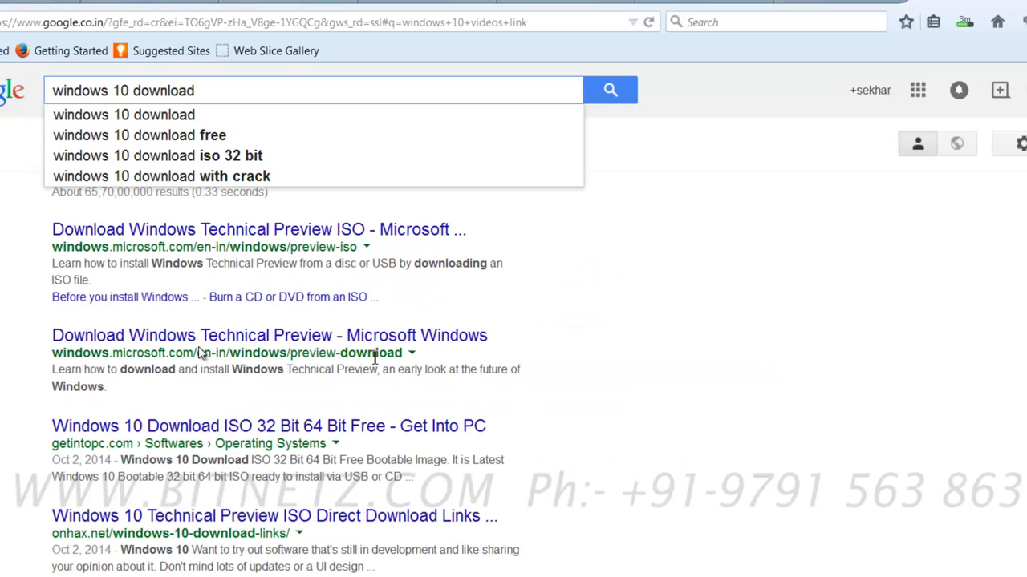
key("Return")
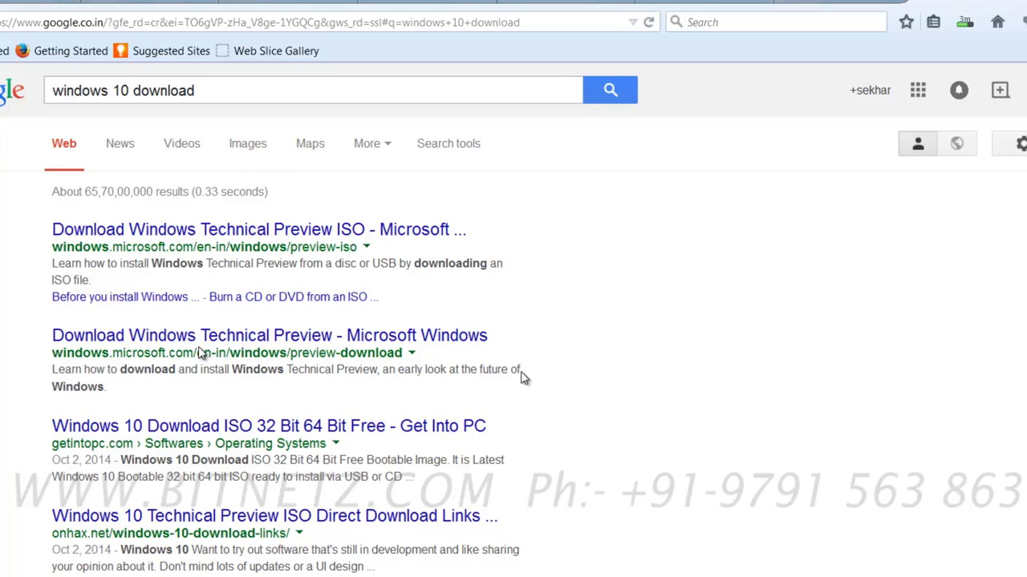
Step: Open the Technical Preview page, select the product key, and download the English (United States) 64-bit ISO
left_click(171, 232)
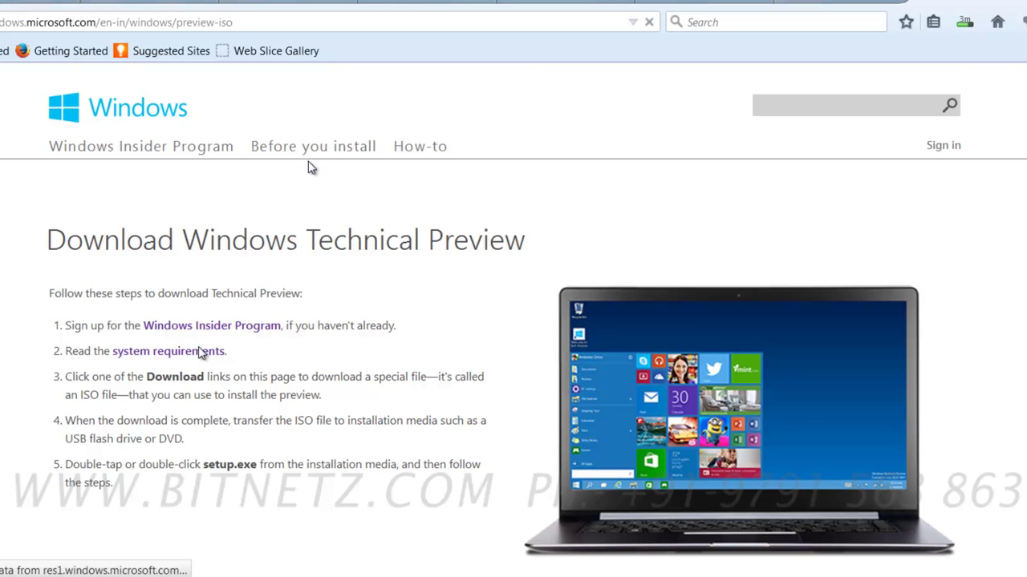
scroll(310, 167, "down", 5)
scroll(311, 167, "down", 8)
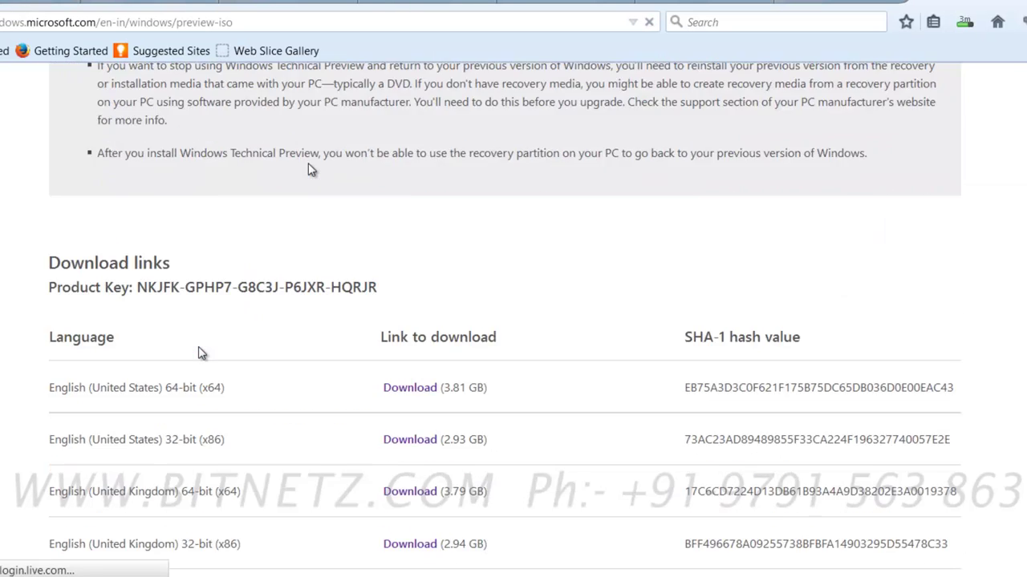
left_click_drag(131, 191, 469, 192)
scroll(468, 192, "down", 2)
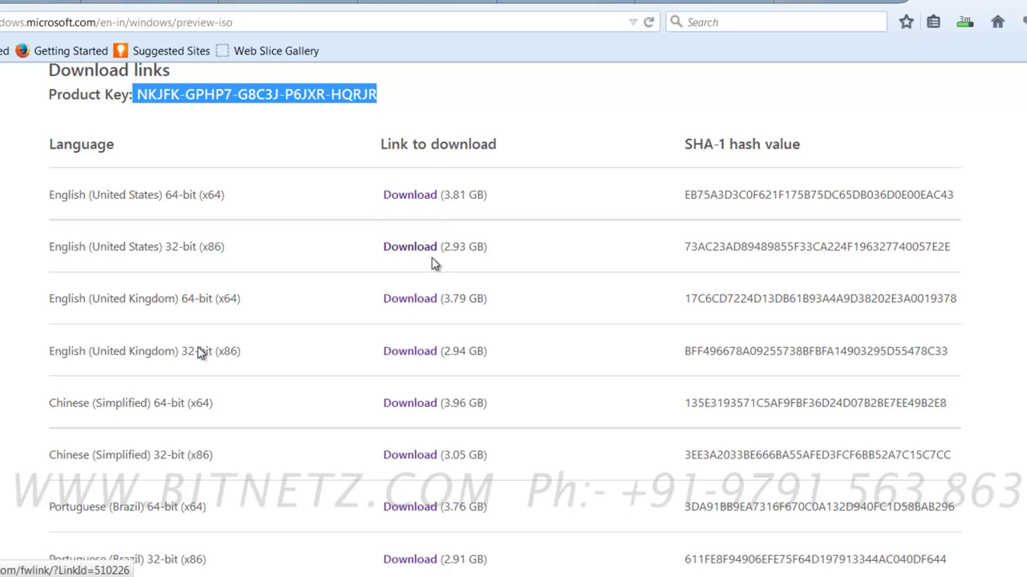
left_click(432, 203)
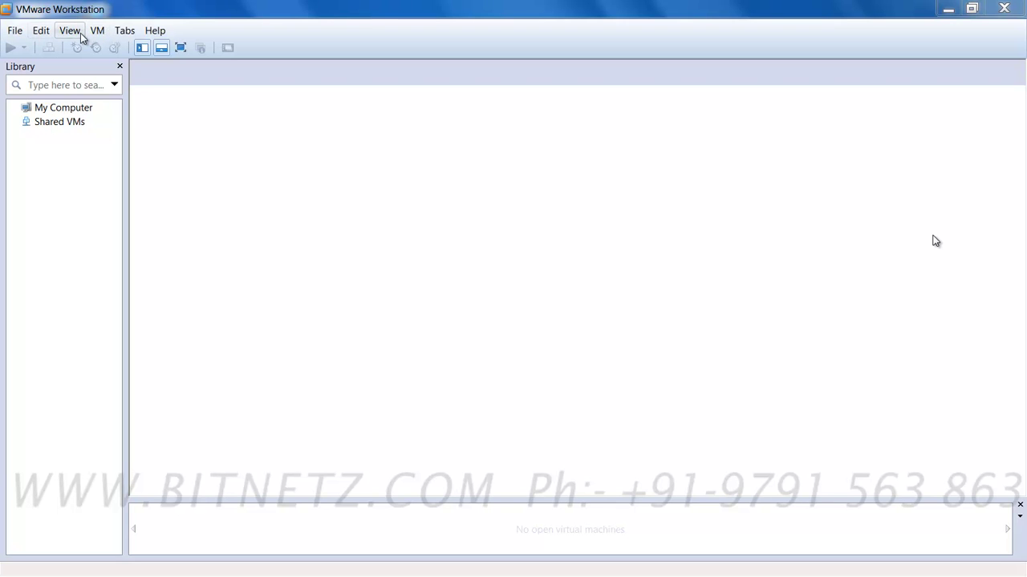
Step: Start a new virtual machine set to install the OS later, with Windows 8 x64 as guest
left_click(15, 30)
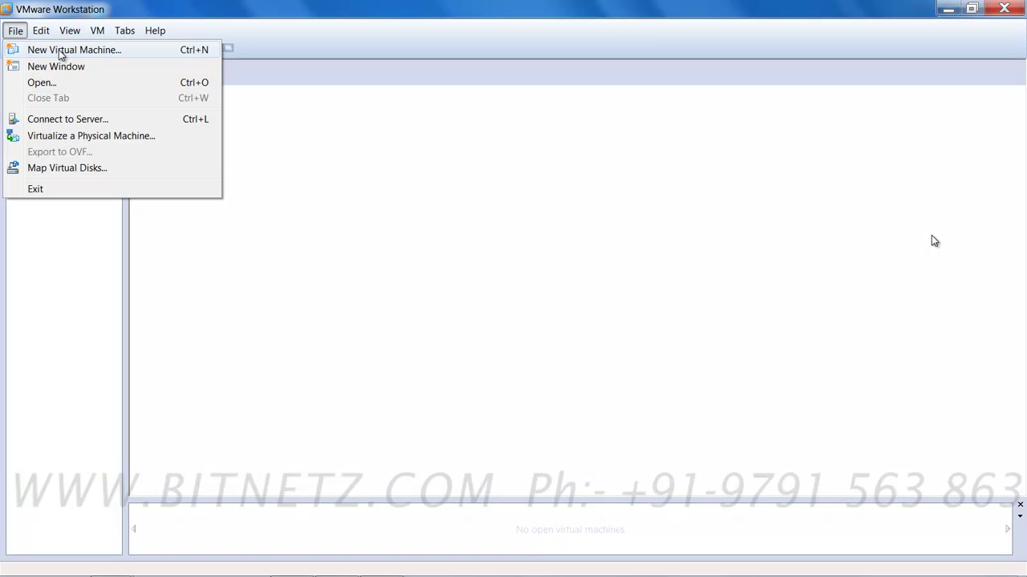
left_click(59, 51)
left_click(576, 429)
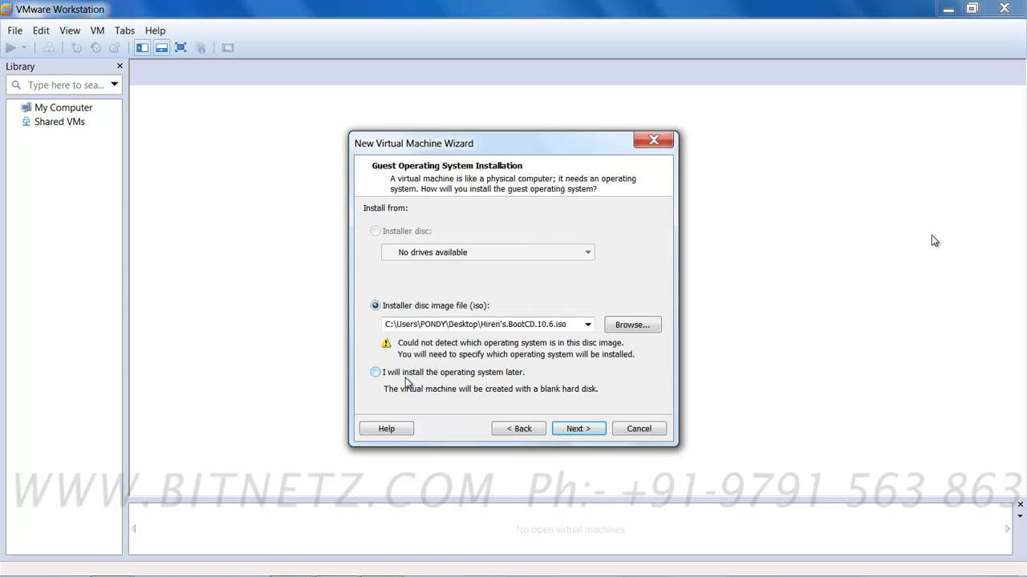
left_click(375, 373)
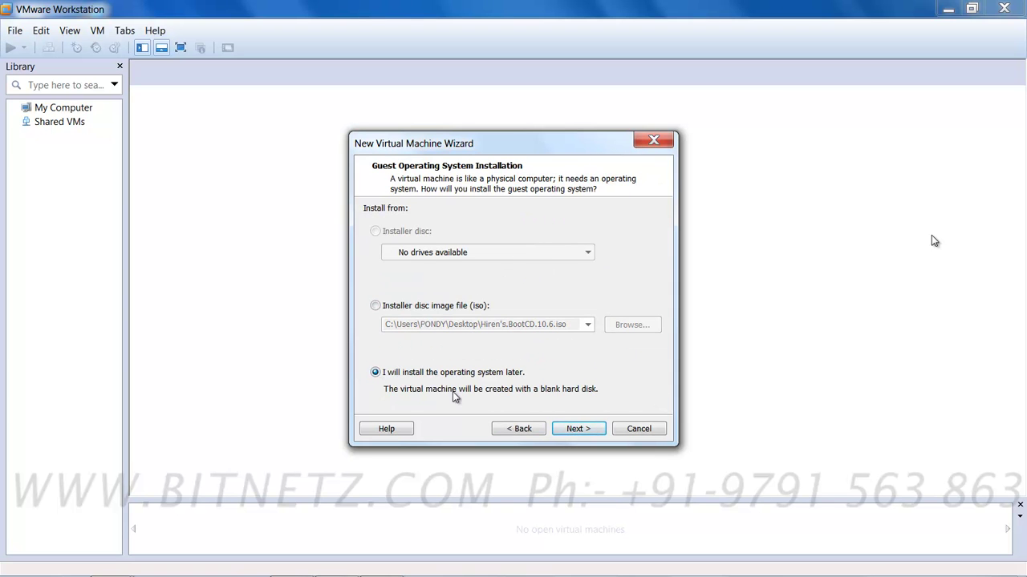
left_click(574, 432)
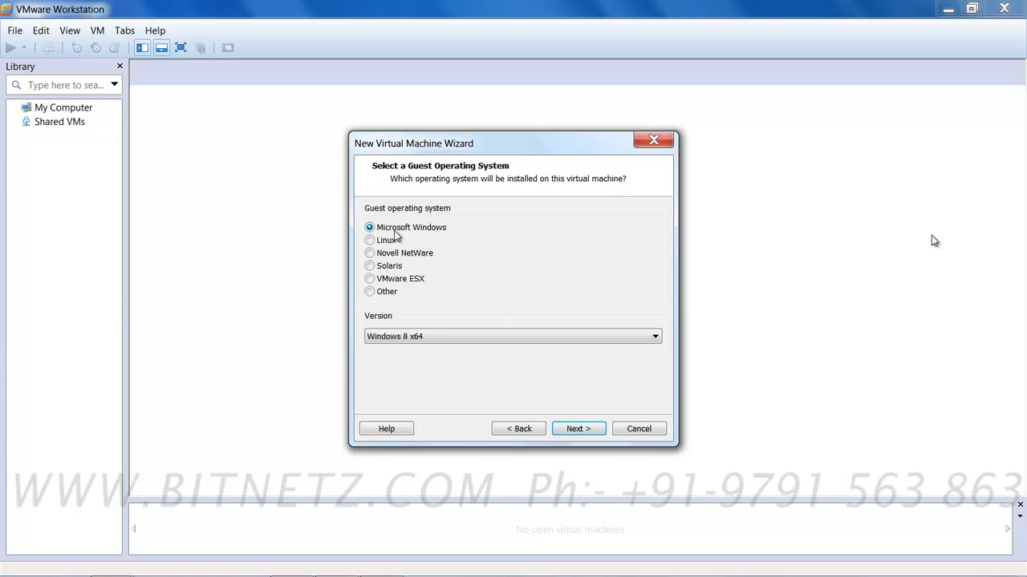
left_click(496, 340)
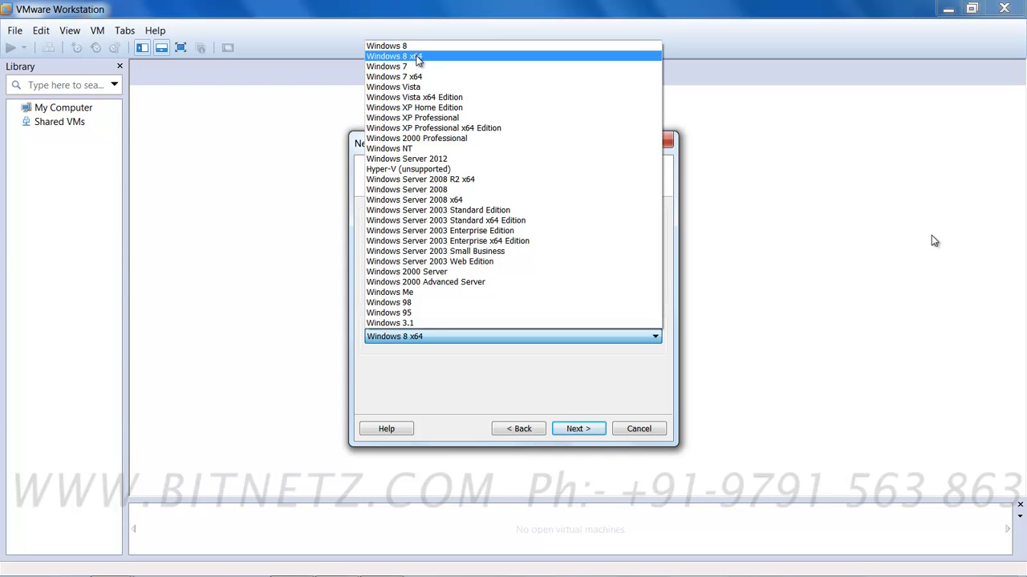
left_click(416, 57)
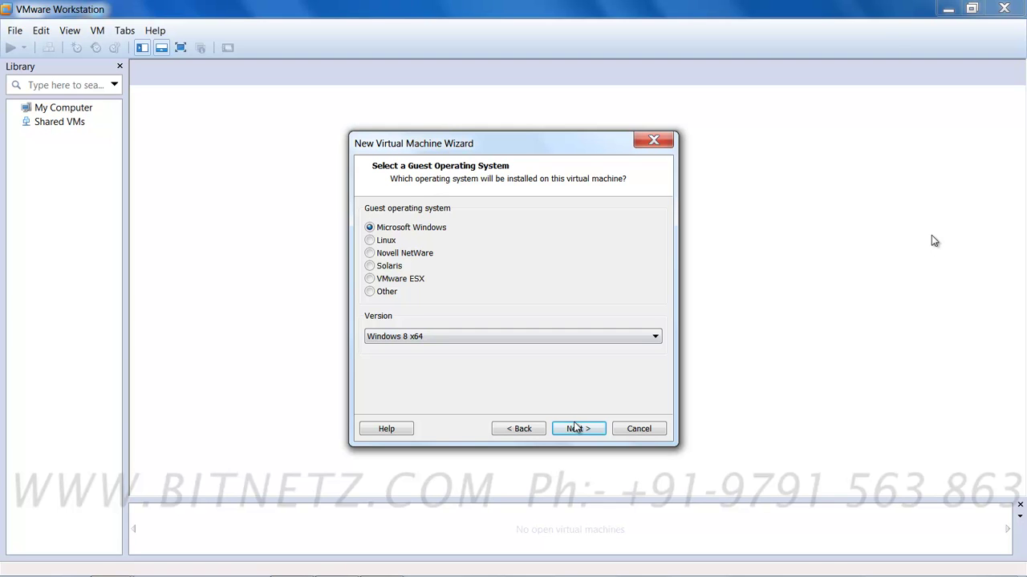
Step: Browse the machine's storage location to the windows 10 folder on New Volume (E:)
left_click(576, 427)
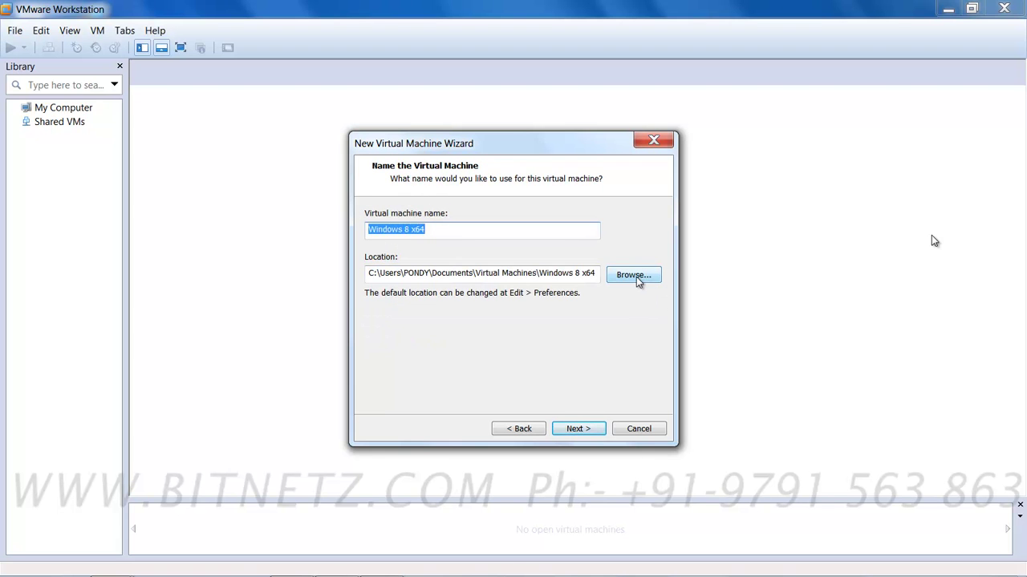
left_click(633, 277)
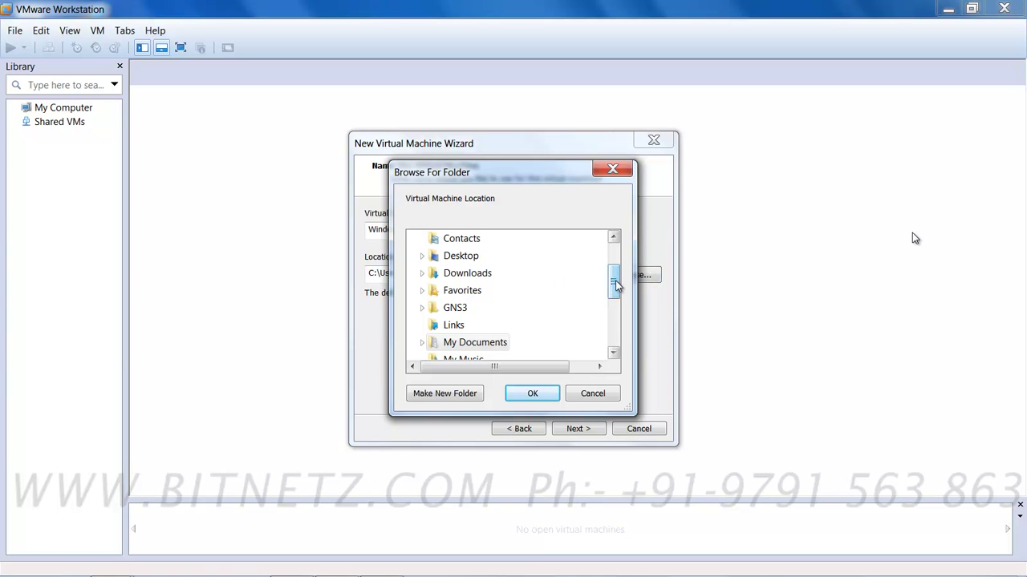
scroll(614, 287, "down", 3)
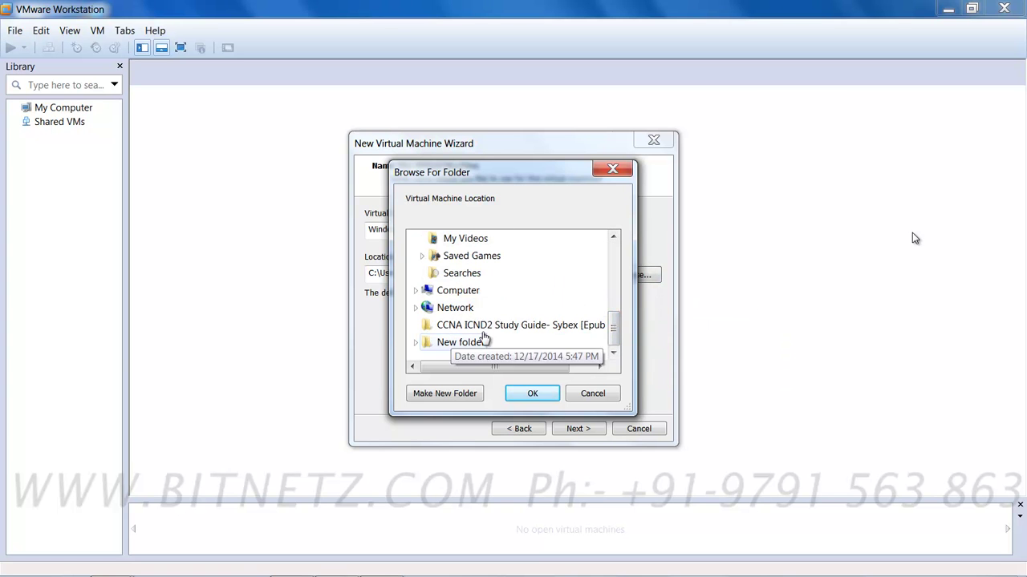
left_click(416, 290)
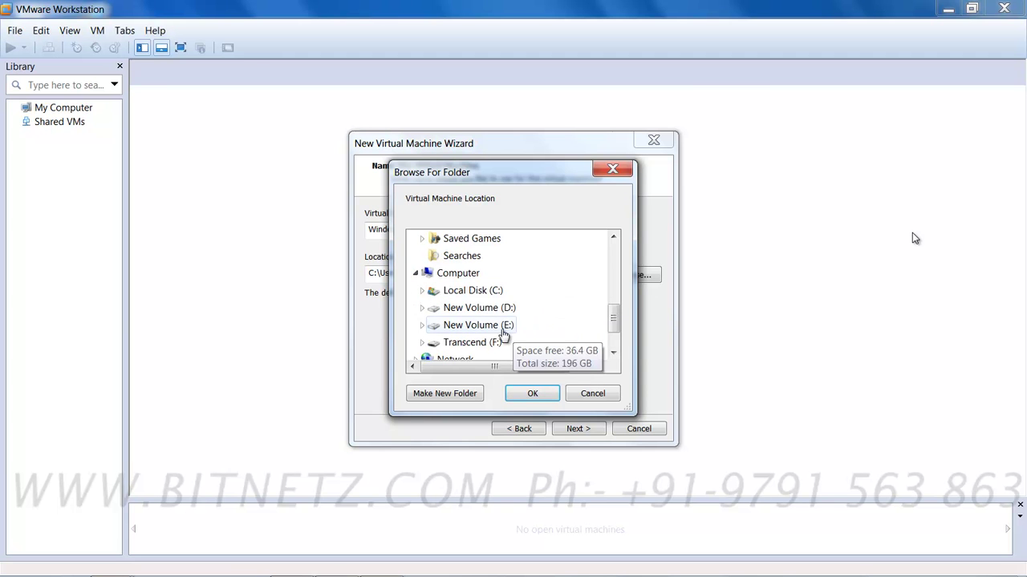
left_click(484, 326)
left_click_drag(613, 286, 608, 337)
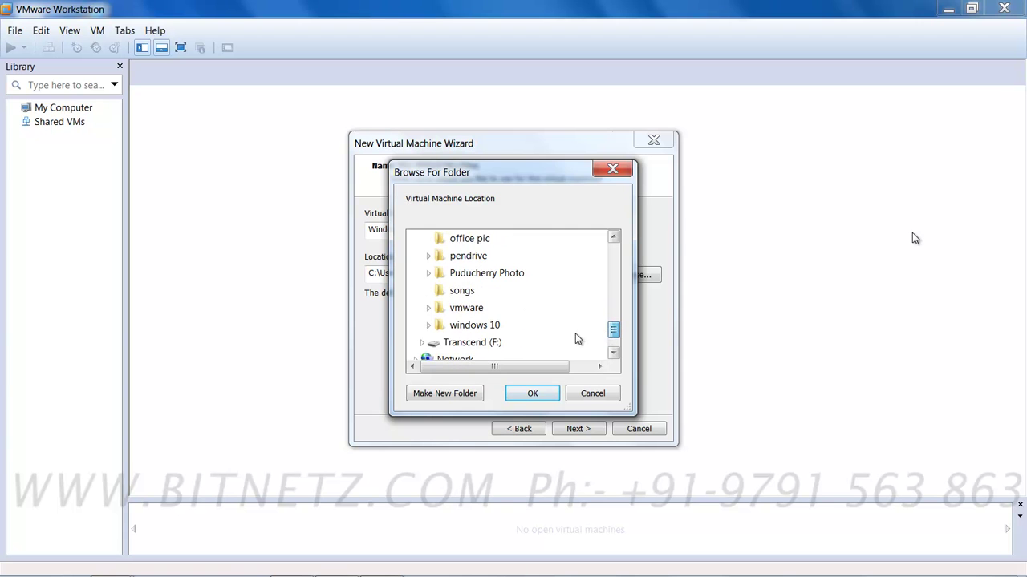
left_click(503, 326)
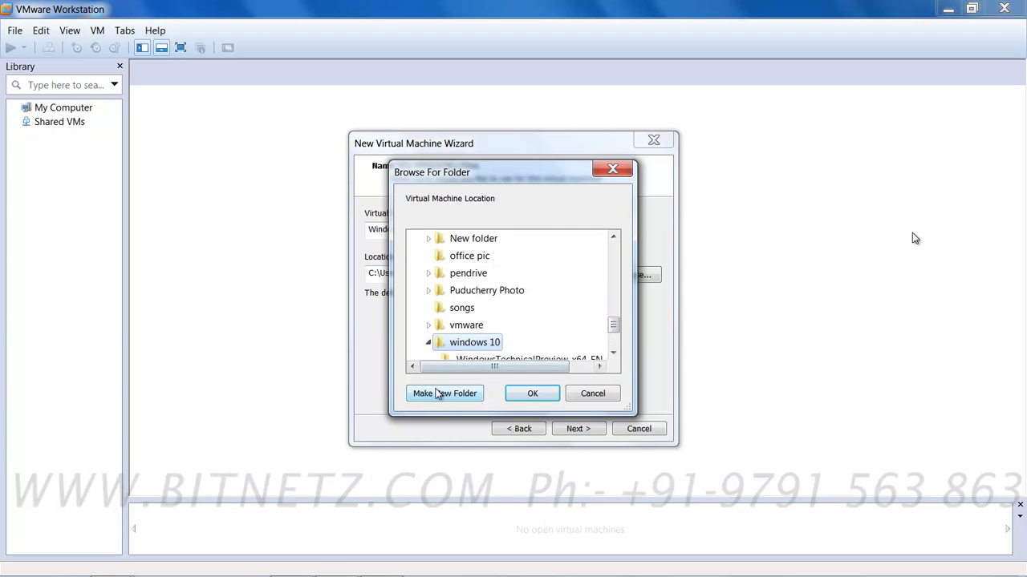
Step: Create a vmware folder there as the location and name the machine Windows 10 x64
left_click(433, 398)
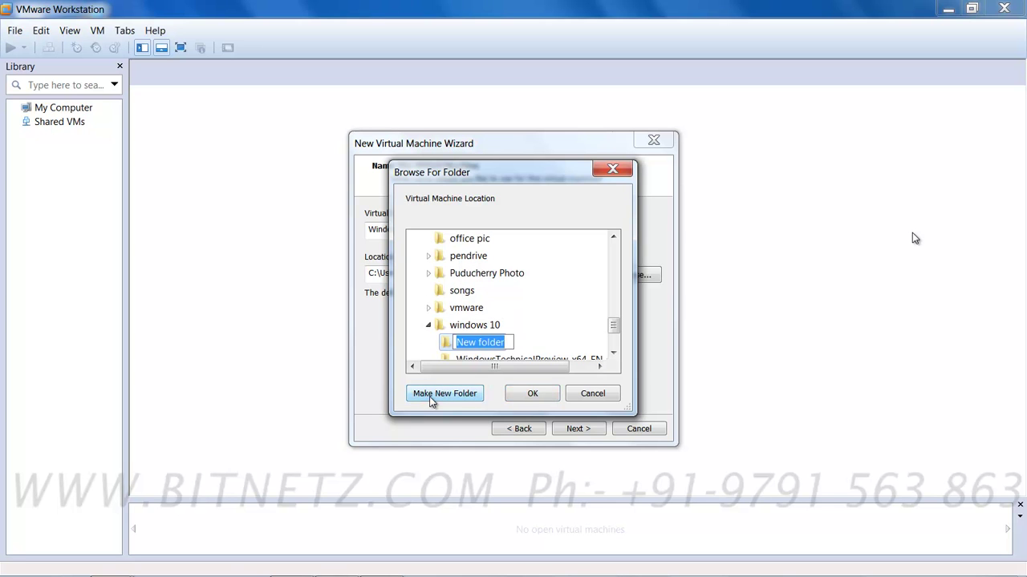
type("vmware")
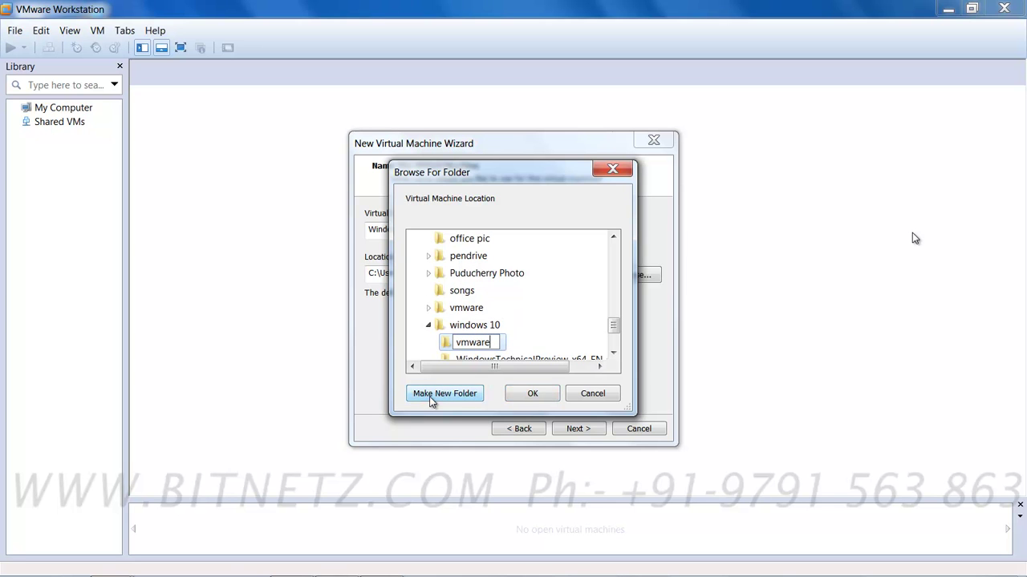
left_click(532, 393)
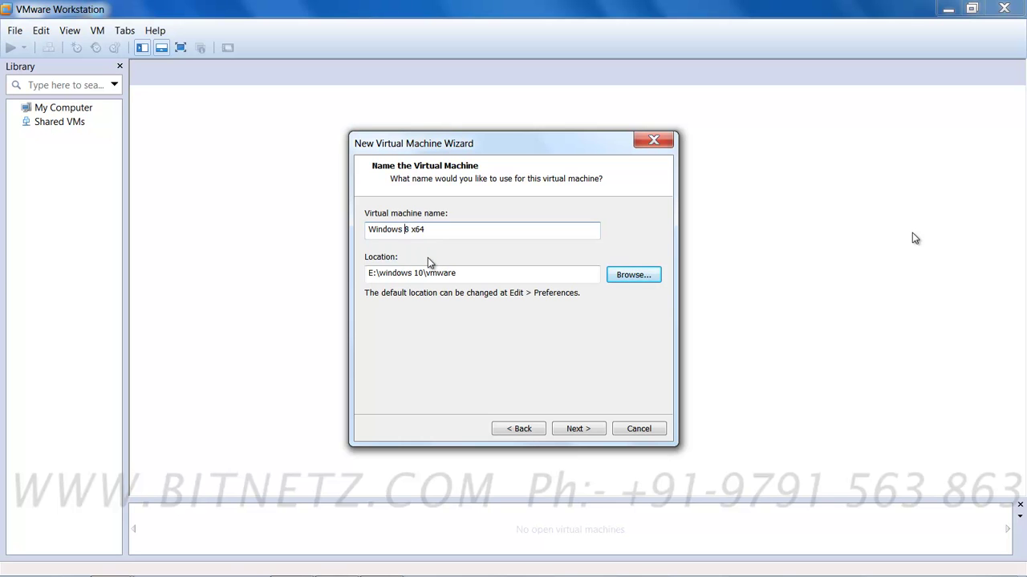
type("10")
Step: Use 2 cores per processor, keeping 2048 MB memory, NAT, and default controller and disk type
left_click(581, 428)
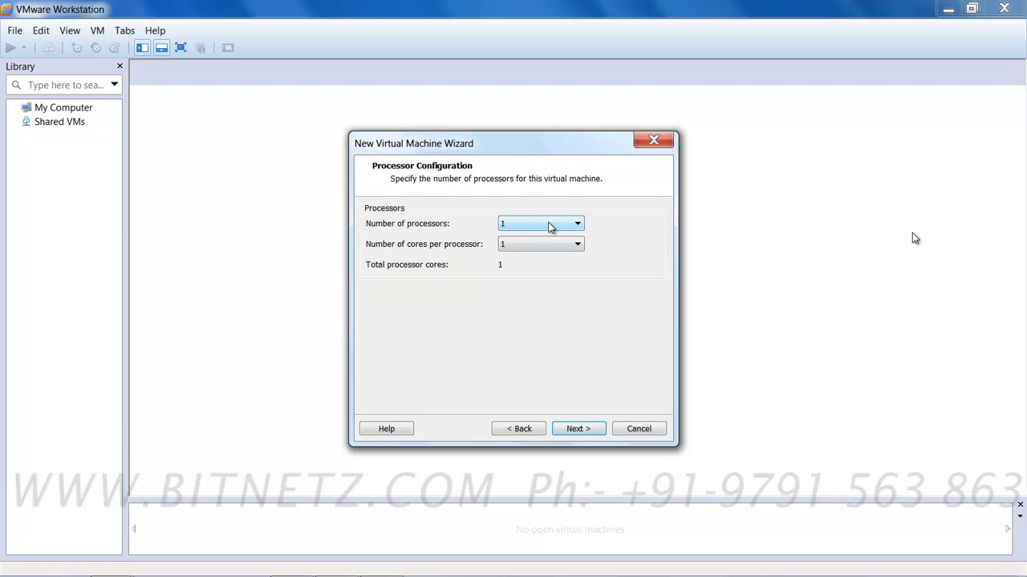
left_click(543, 245)
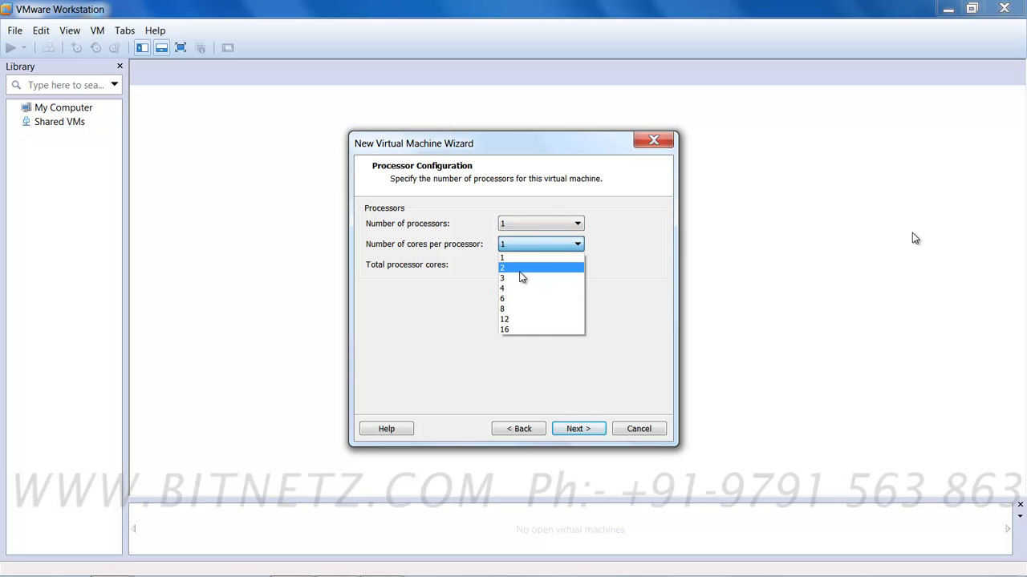
left_click(520, 269)
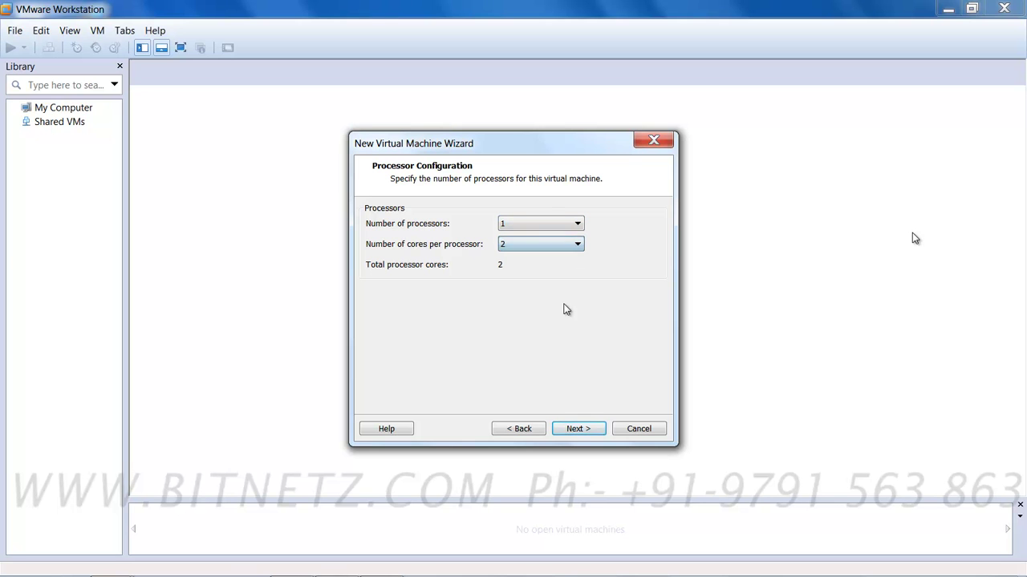
left_click(575, 430)
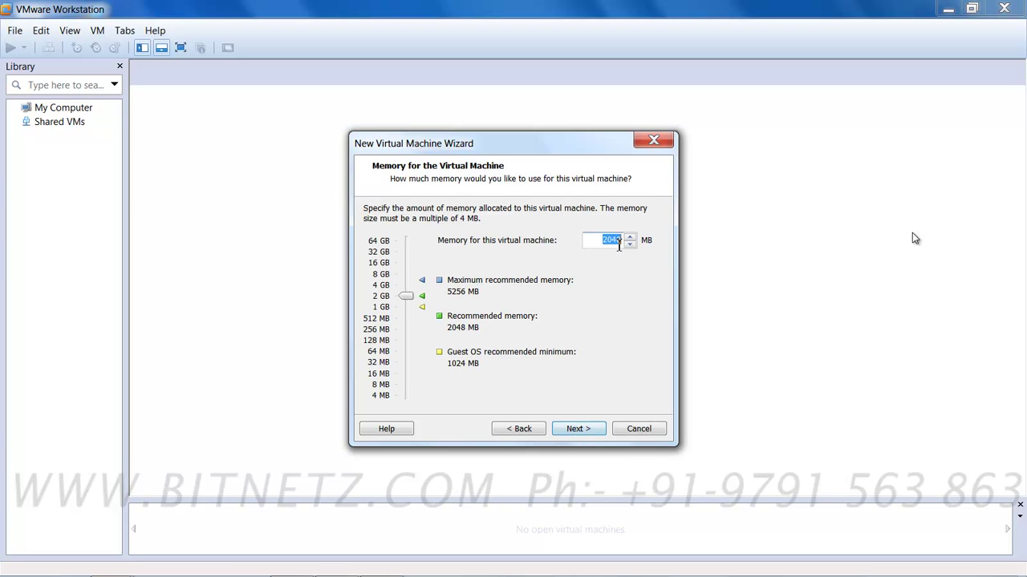
left_click(582, 430)
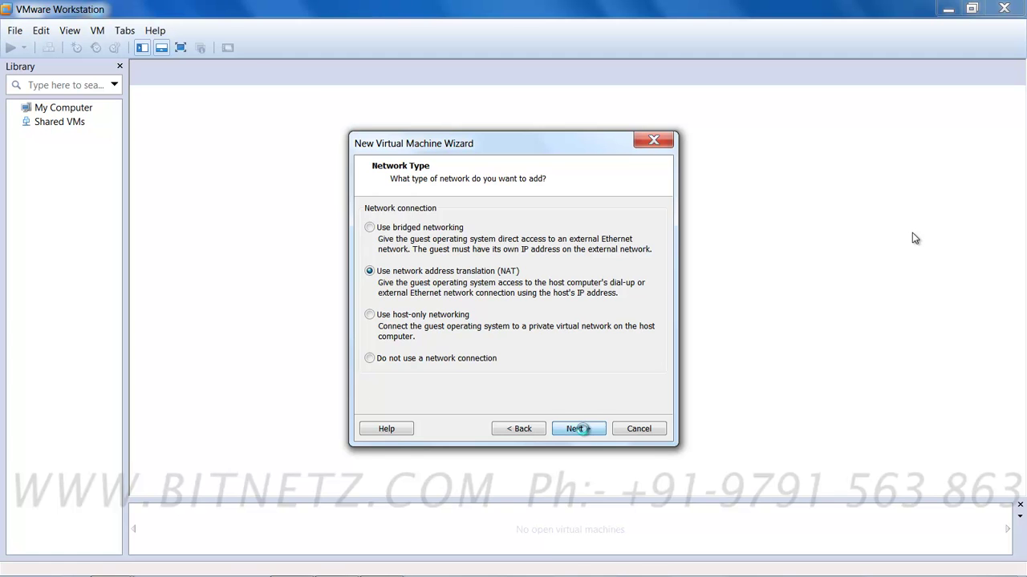
left_click(583, 431)
left_click(583, 432)
left_click(583, 431)
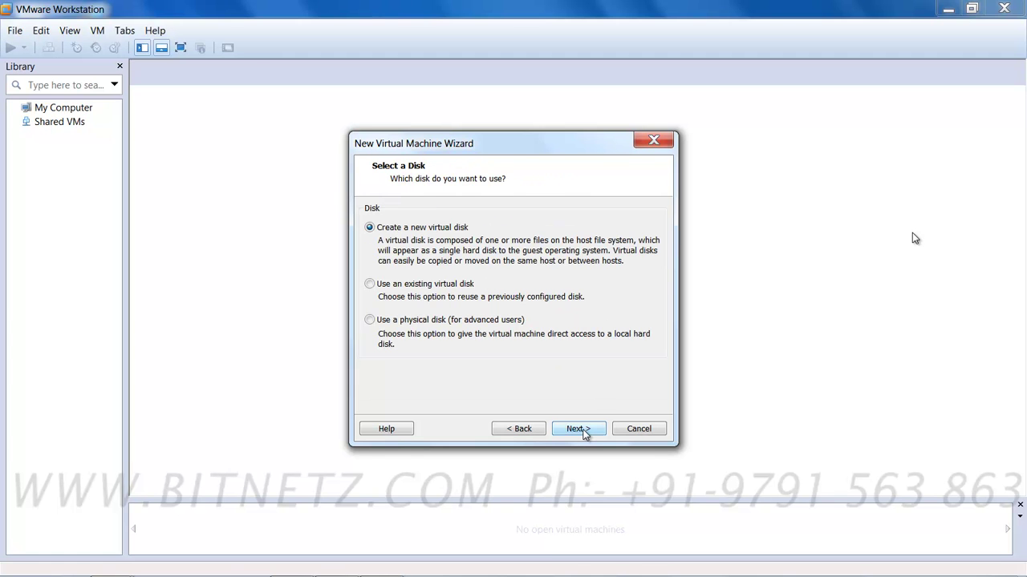
left_click(583, 432)
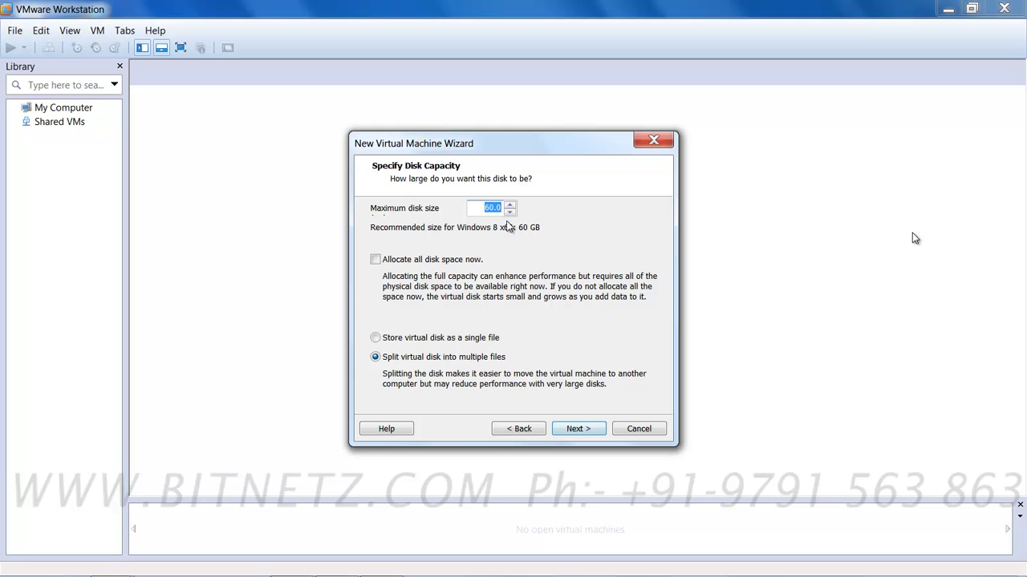
Step: Create a 40 GB virtual disk stored as a single file, Windows 10 x64.vmdk
left_click(489, 207)
left_click_drag(485, 208, 491, 208)
type("4")
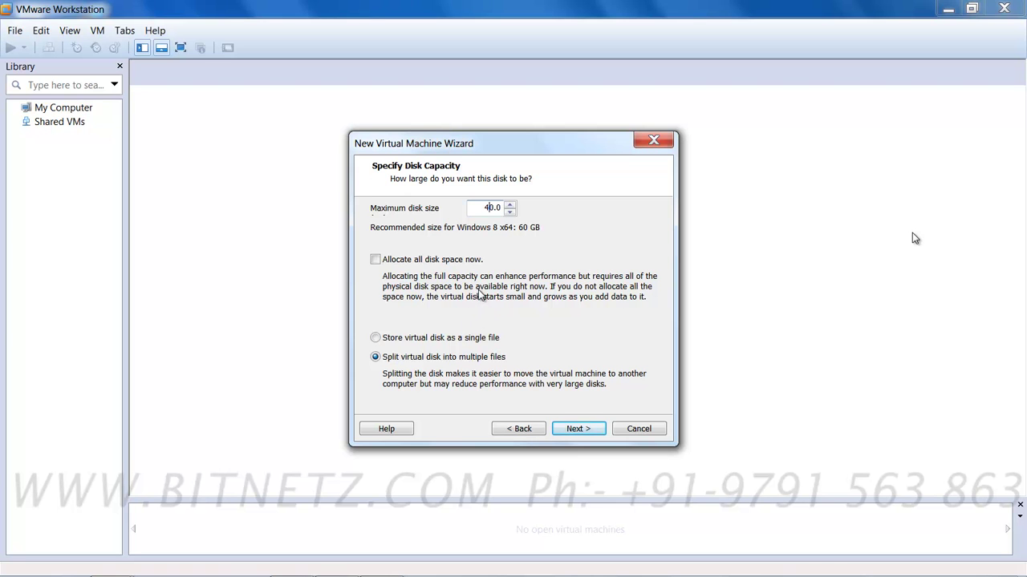
left_click(375, 338)
left_click(578, 430)
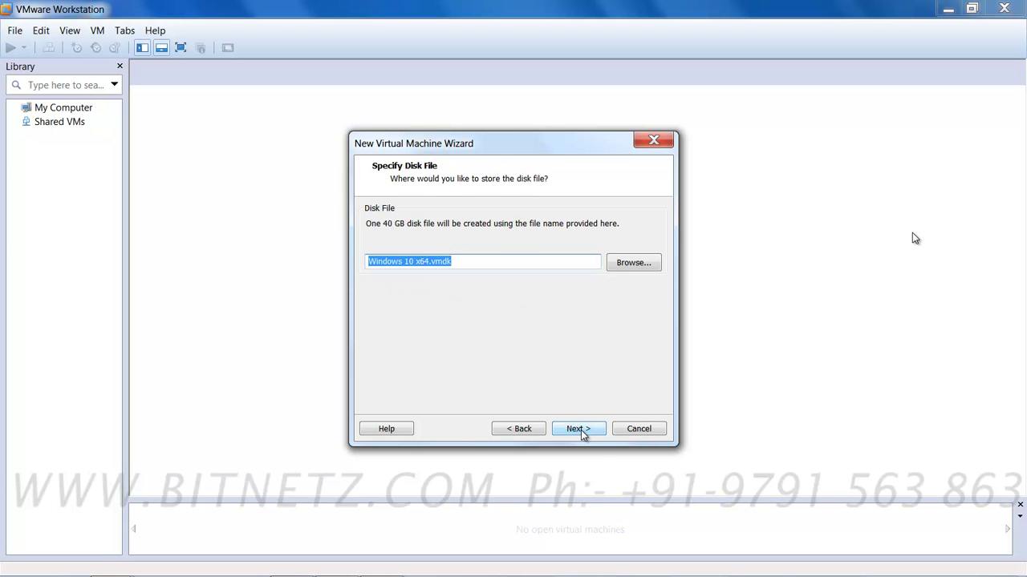
left_click(581, 431)
Step: Point the VM's CD/DVD drive at the WindowsTechnicalPreview-x64-EN-GB ISO in E:\windows 10
left_click(418, 366)
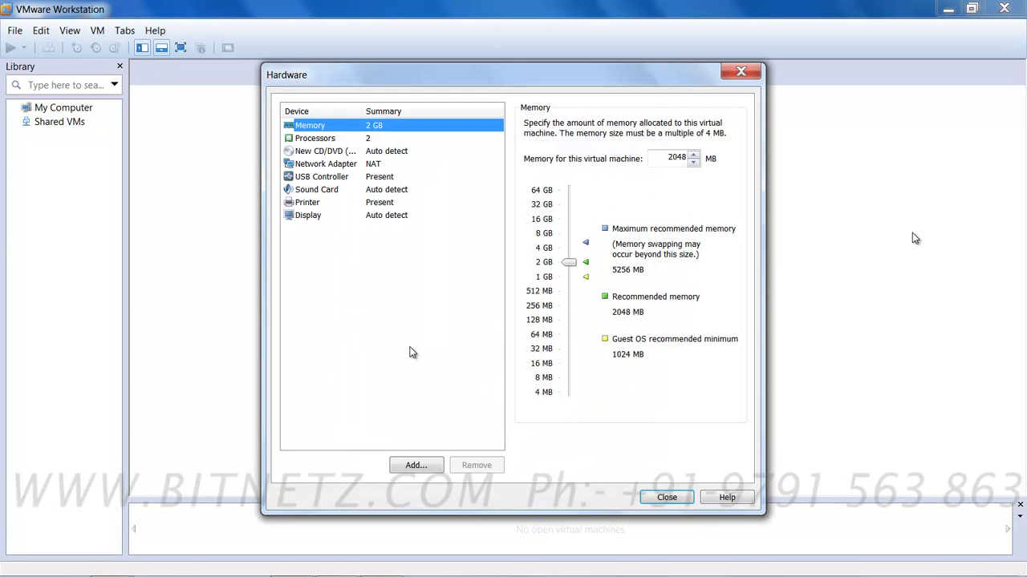
left_click(326, 153)
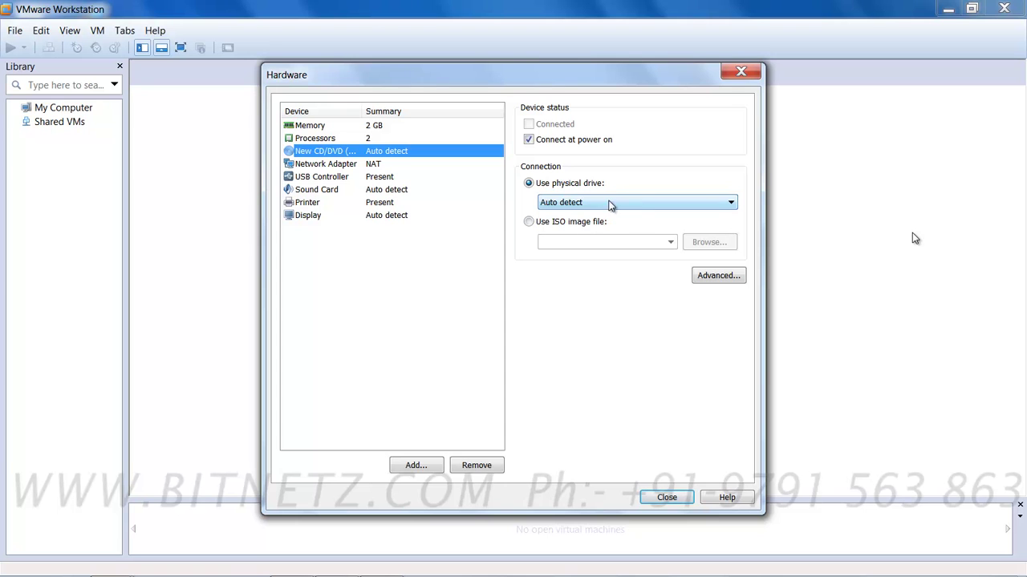
left_click(528, 222)
left_click(706, 242)
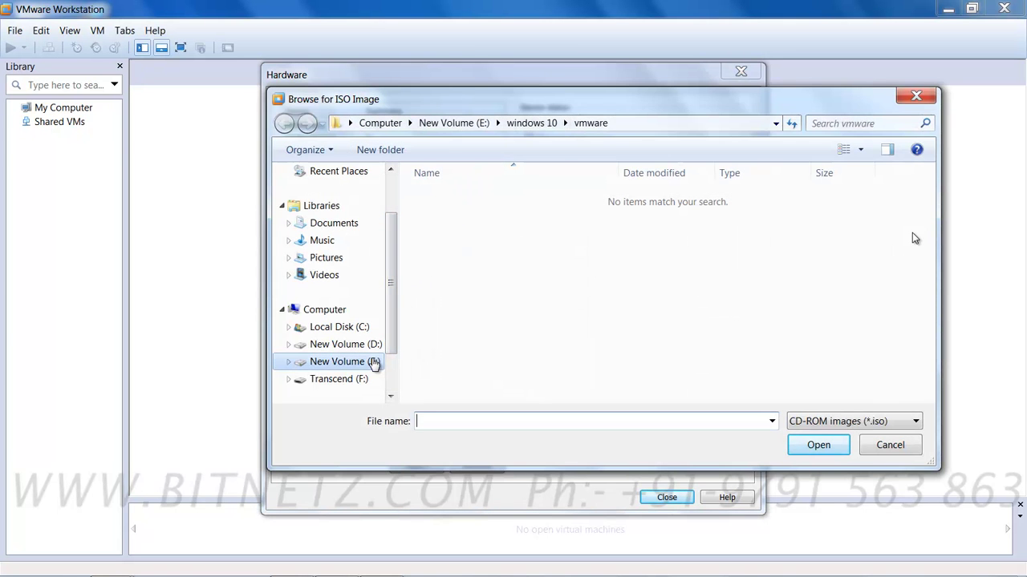
left_click(543, 125)
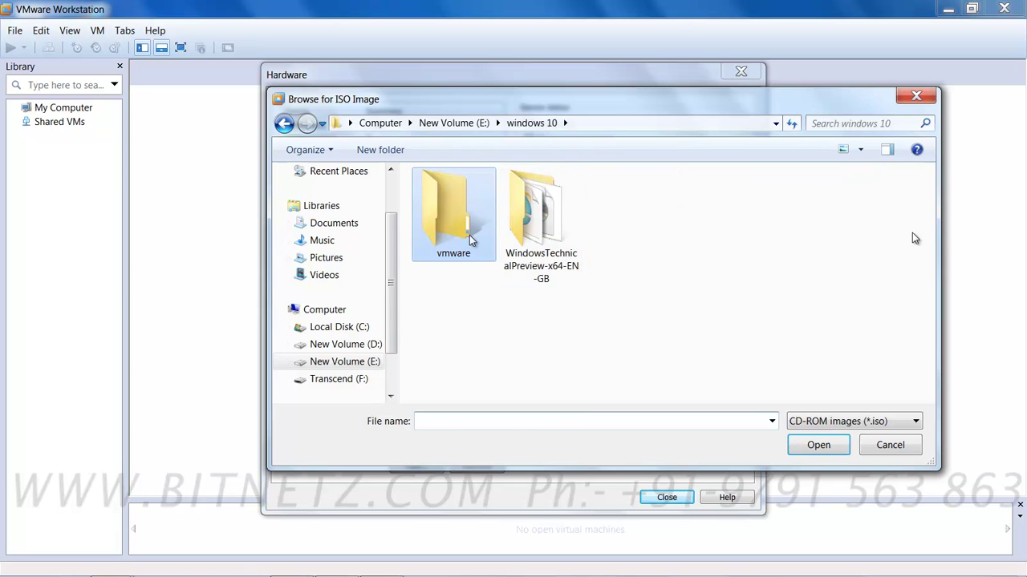
double_click(536, 229)
left_click(472, 202)
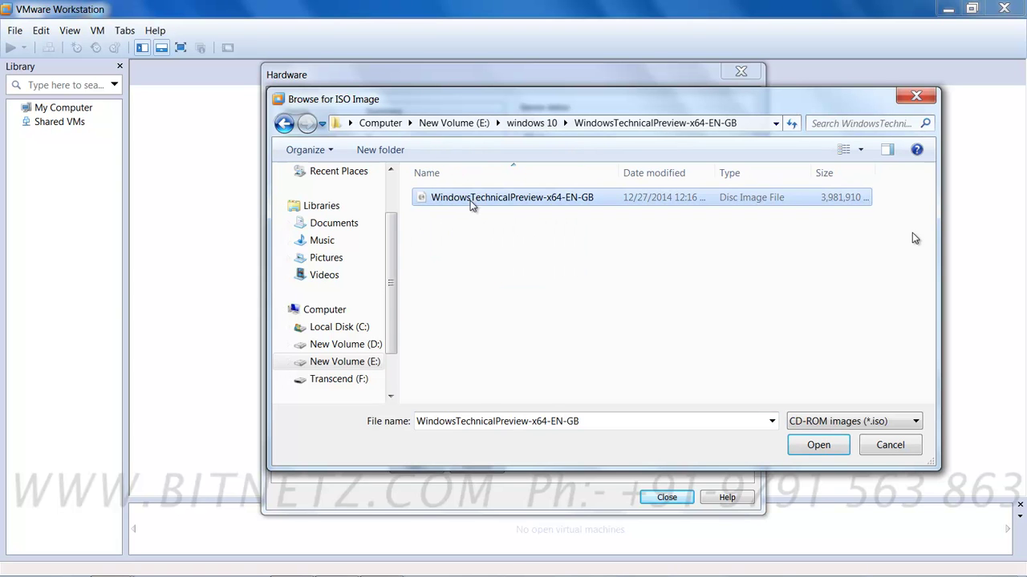
left_click(819, 446)
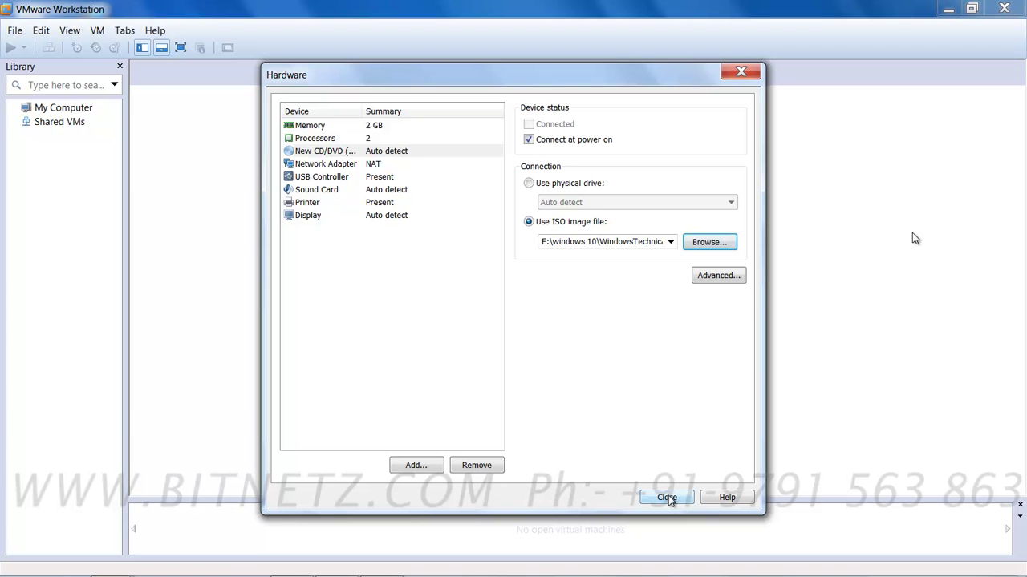
Step: Finish creating the Windows 10 x64 virtual machine and power it on
left_click(666, 498)
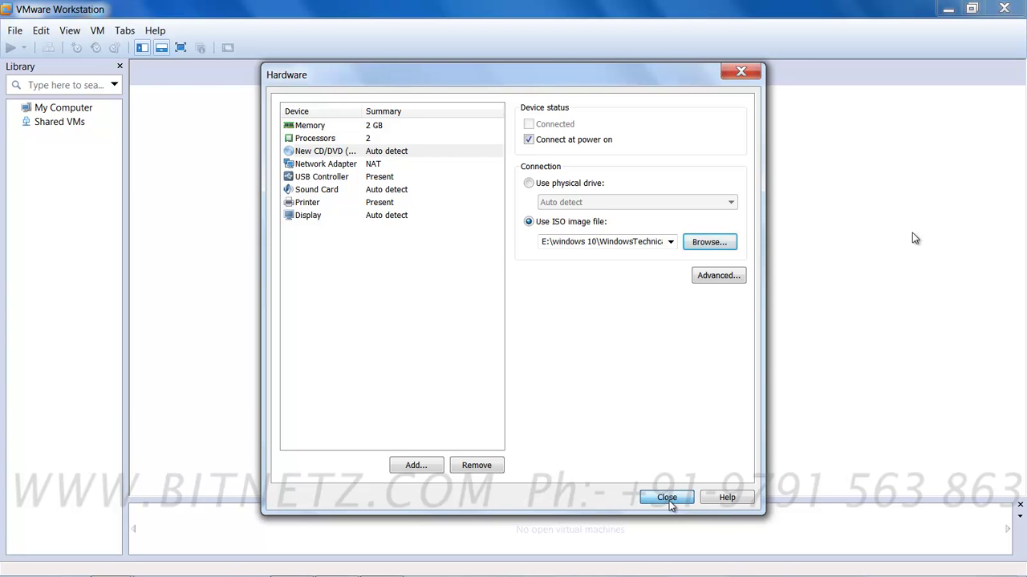
left_click(580, 429)
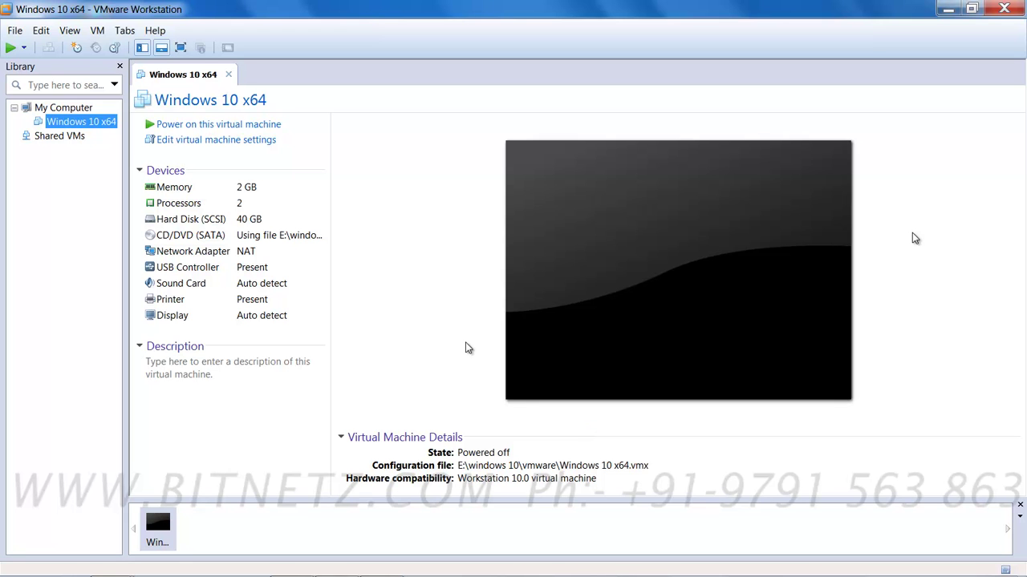
left_click(228, 126)
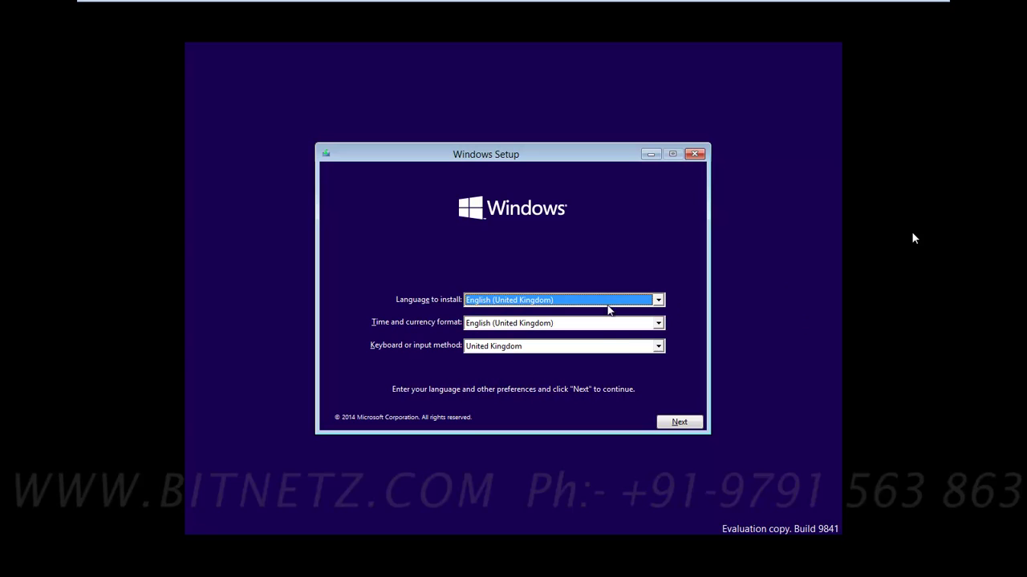
Step: Accept English (United Kingdom) and the licence, then install Windows only onto Drive 0's unallocated space
left_click(682, 422)
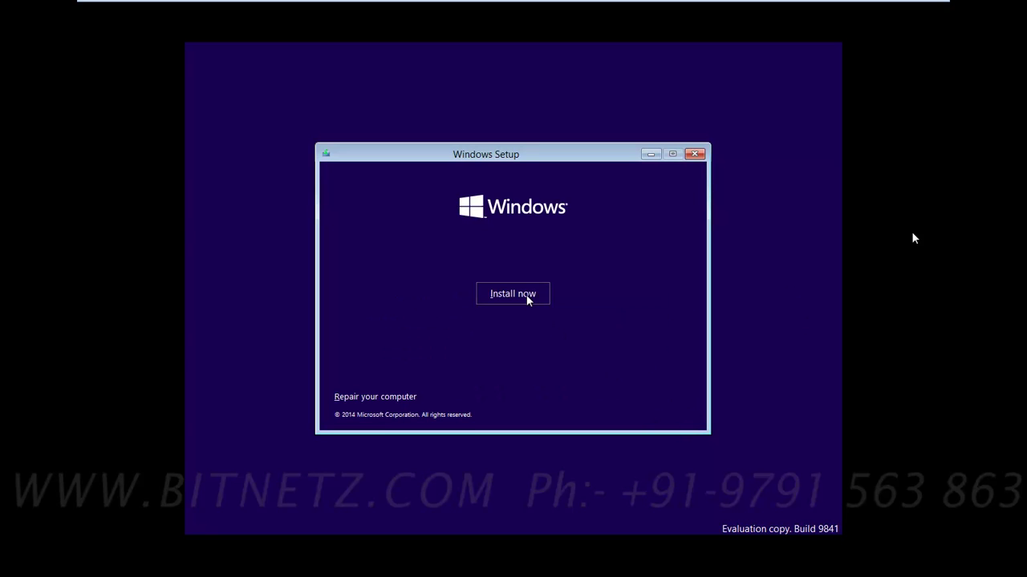
left_click(527, 296)
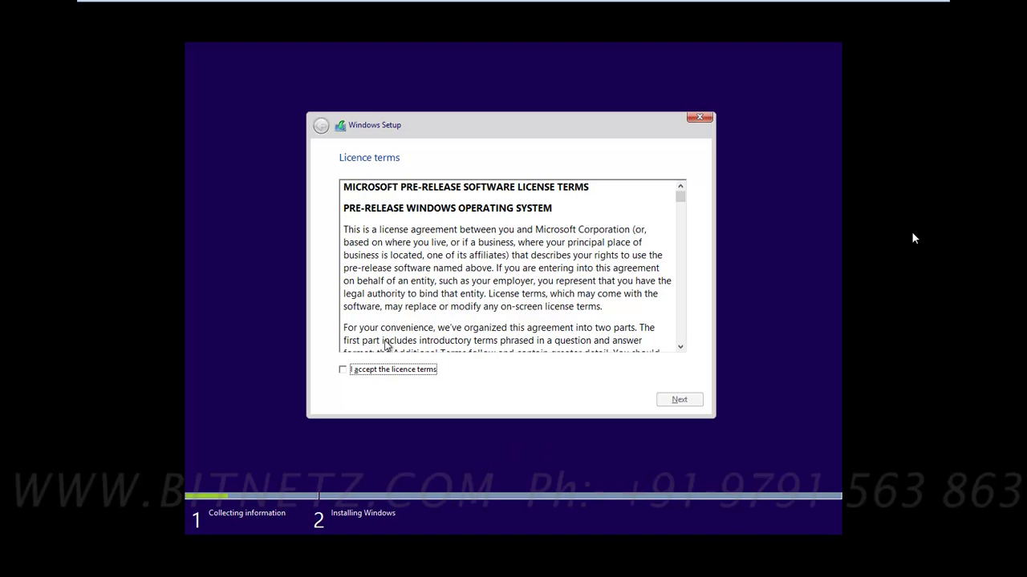
left_click(341, 370)
left_click(679, 400)
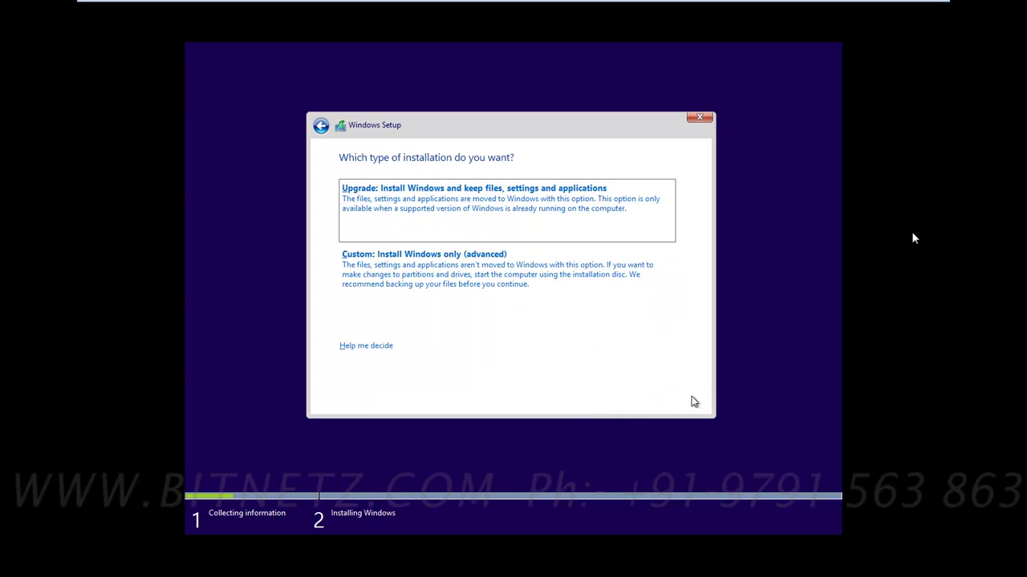
left_click(440, 284)
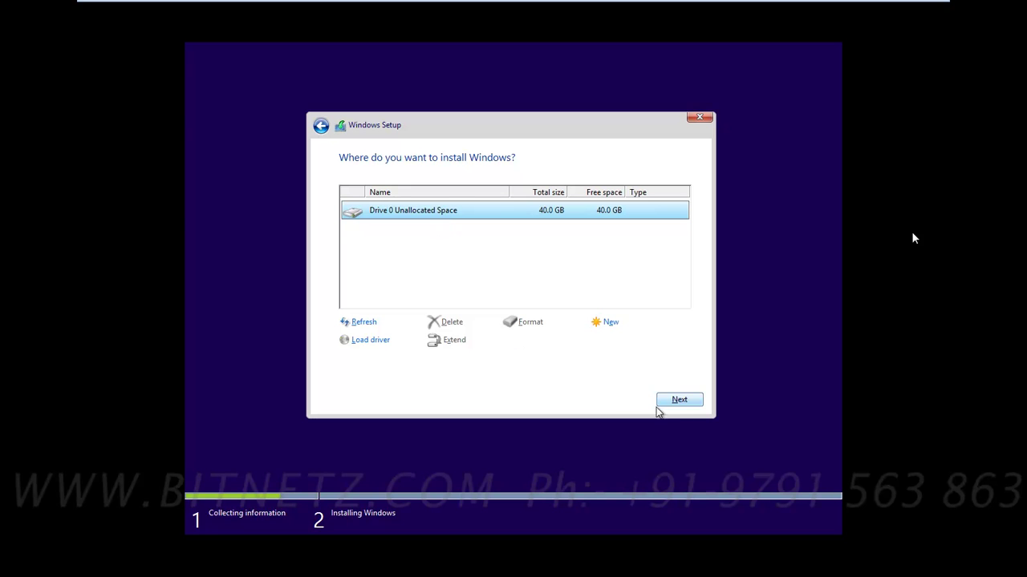
left_click(688, 401)
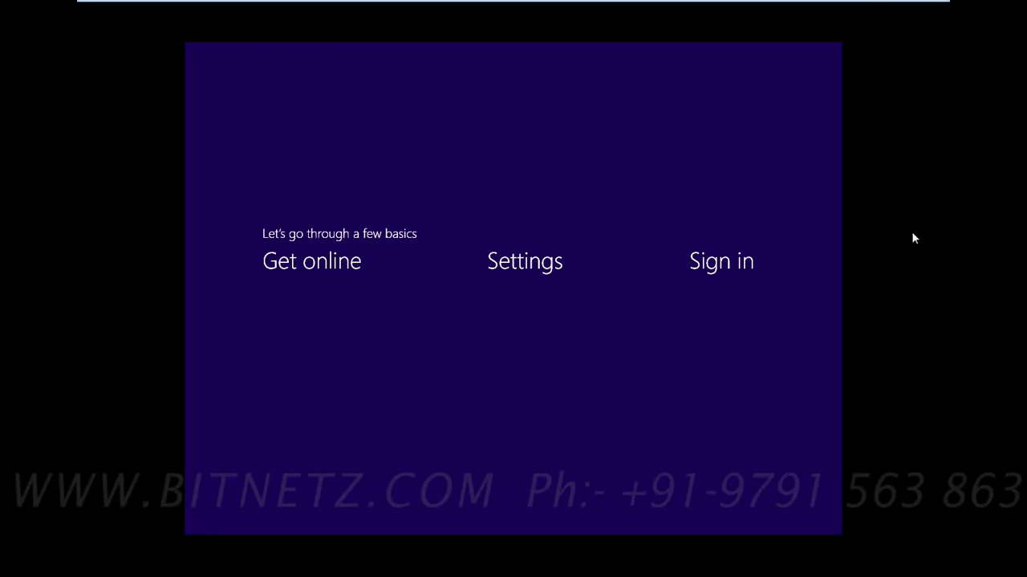
Step: Accept the express settings and choose to create a local account
left_click(702, 184)
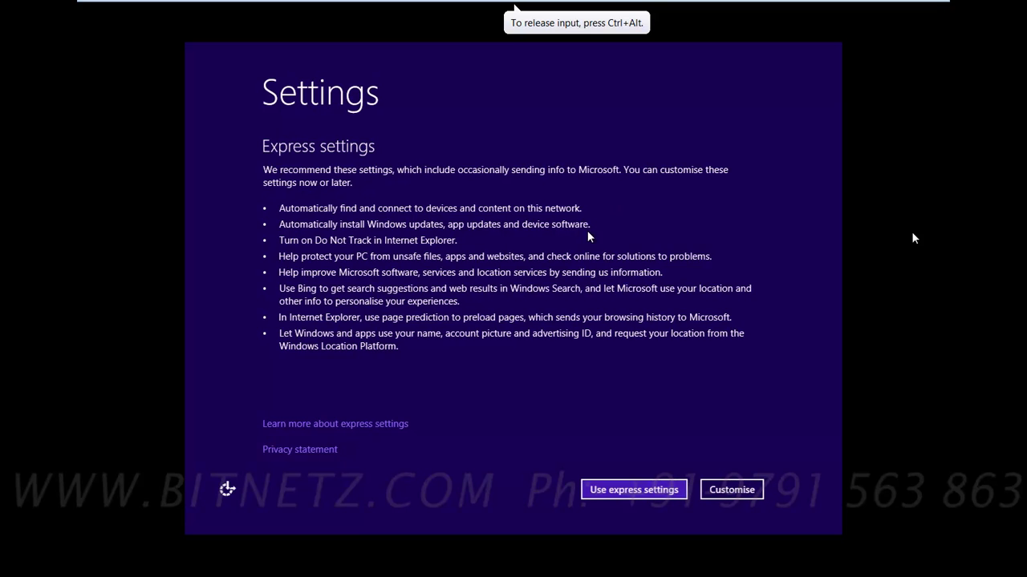
left_click(655, 492)
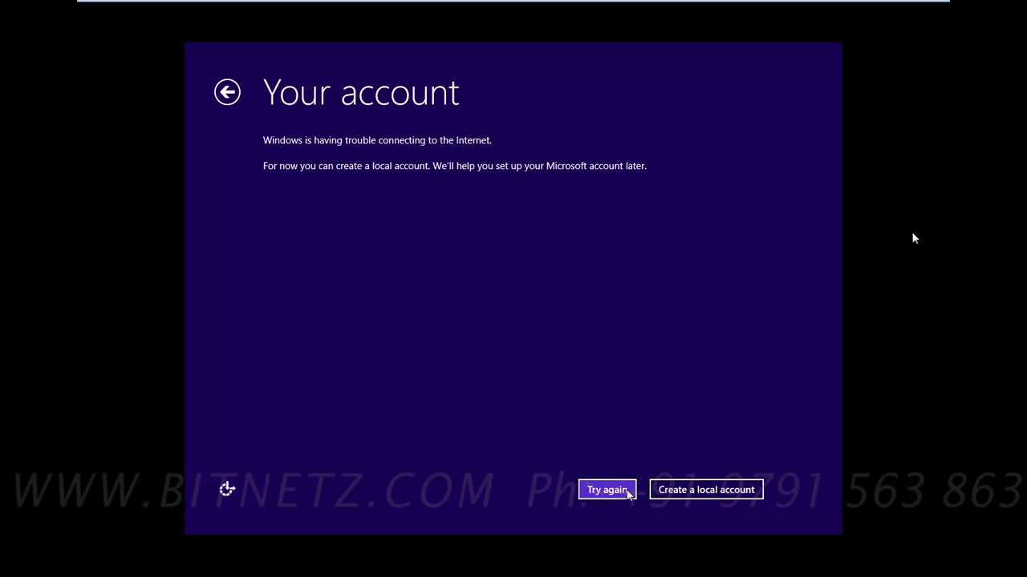
left_click(692, 491)
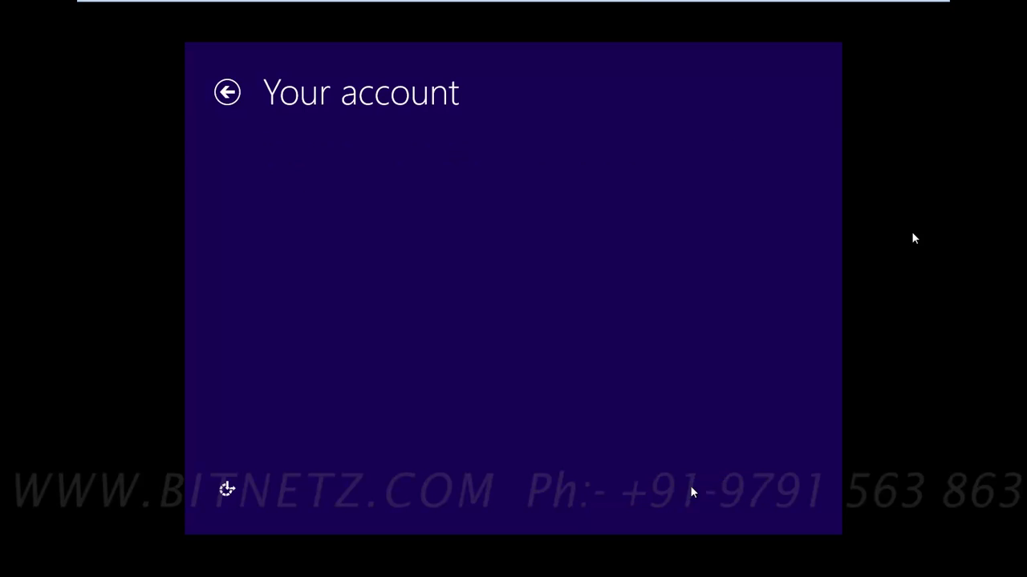
Step: Fill in the local account's username, password, password confirmation and password hint, and finish
type("BITNET")
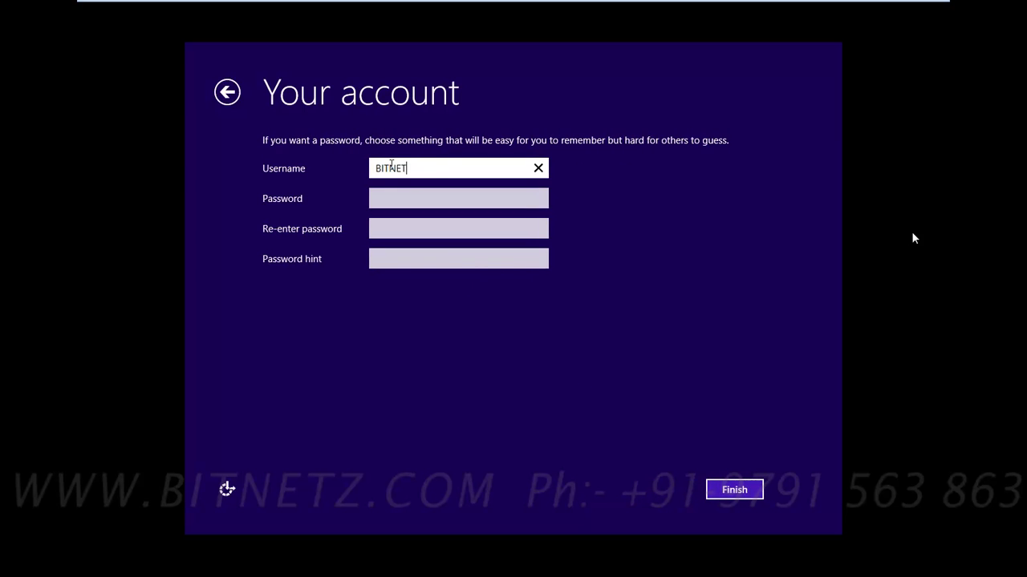
type("Z")
left_click(383, 200)
type("***********")
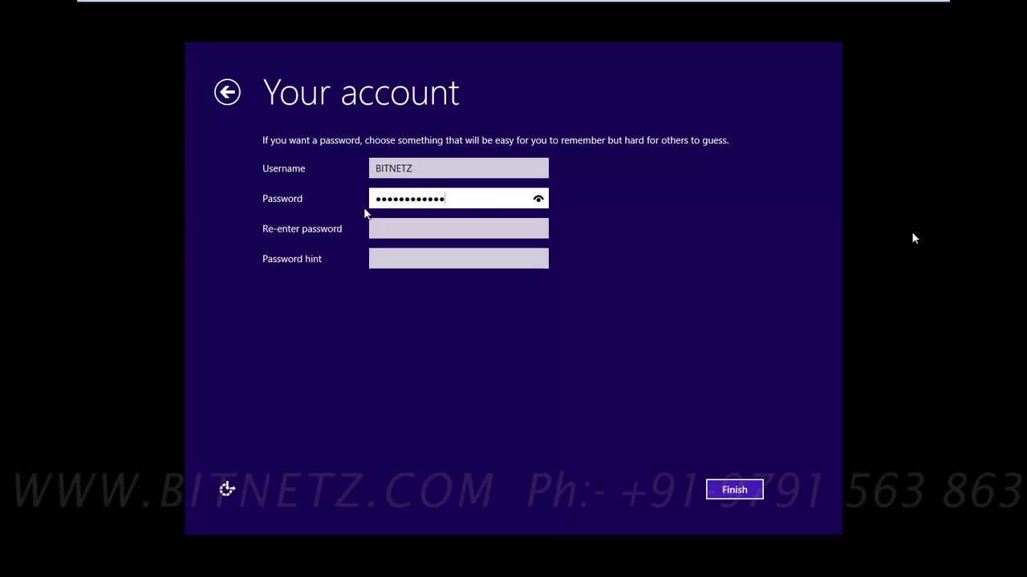
left_click(378, 229)
type("************")
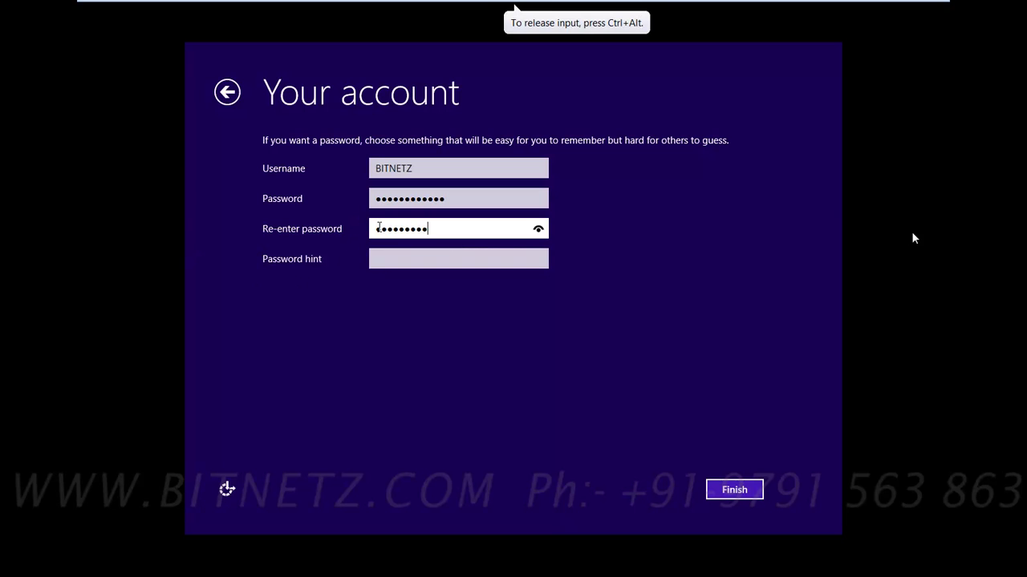
left_click(389, 260)
type("pon")
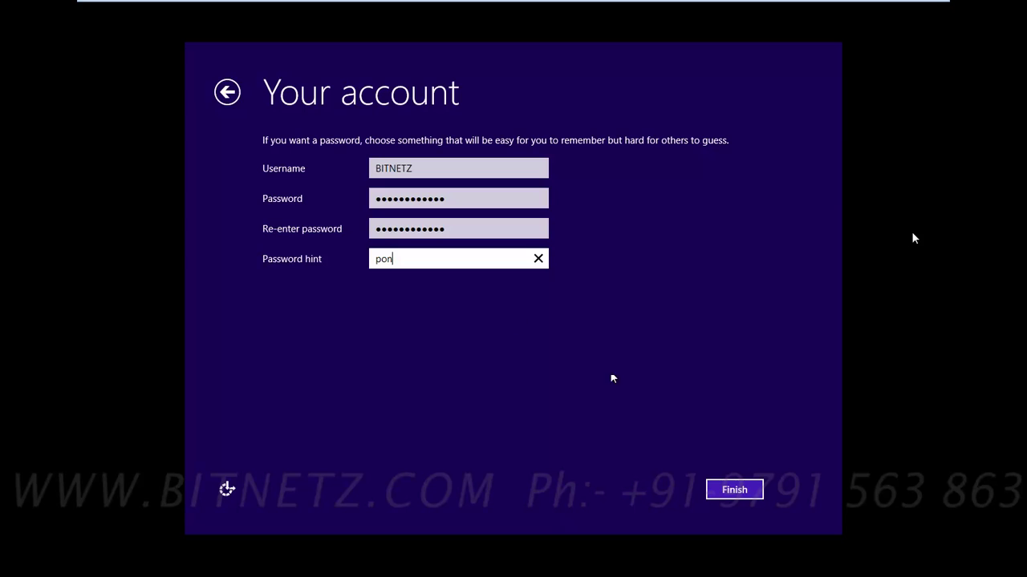
left_click(734, 490)
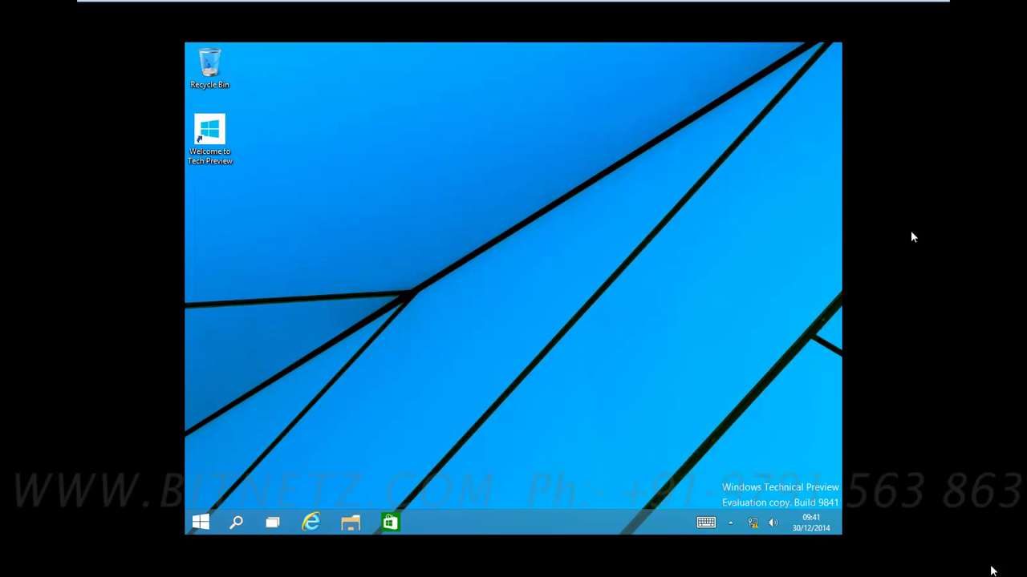
Step: Capture input into the Windows 10 x64 VM and open the VM menu from the full-screen toolbar
left_click(642, 352)
mouse_move(348, 42)
left_click(191, 33)
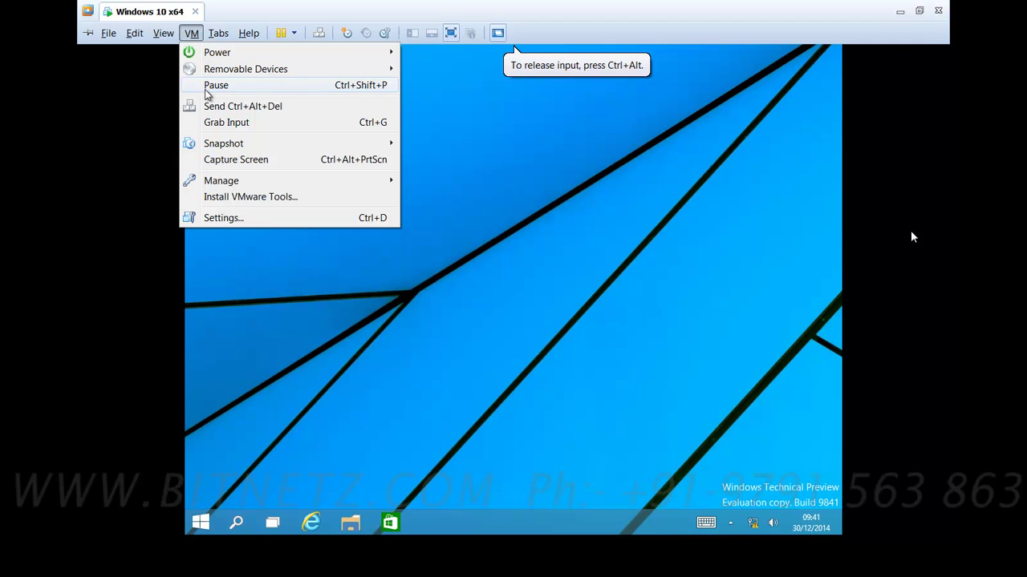
Step: Start the VMware Tools install and run its installer from the disc, allowing changes
left_click(225, 199)
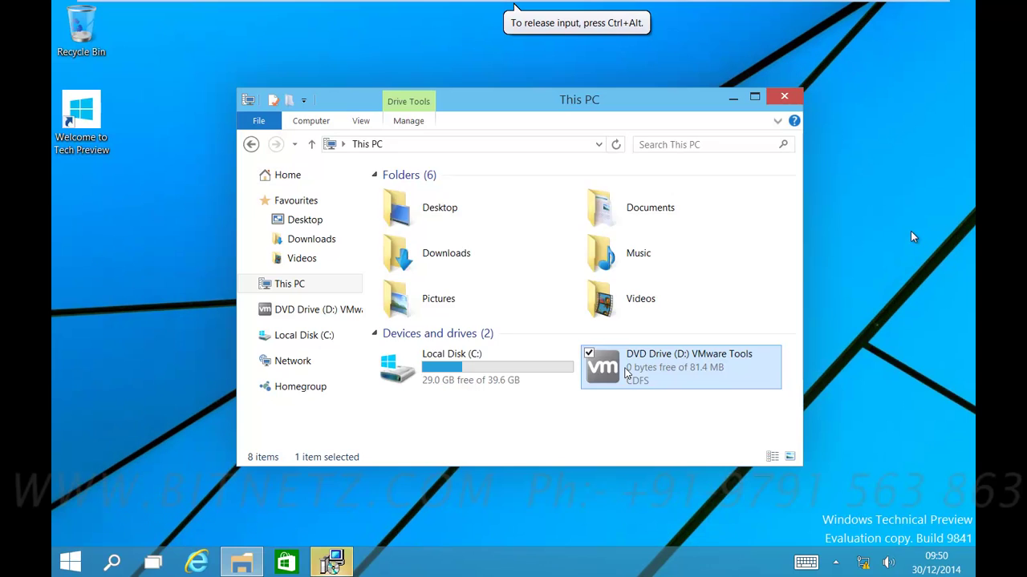
right_click(628, 371)
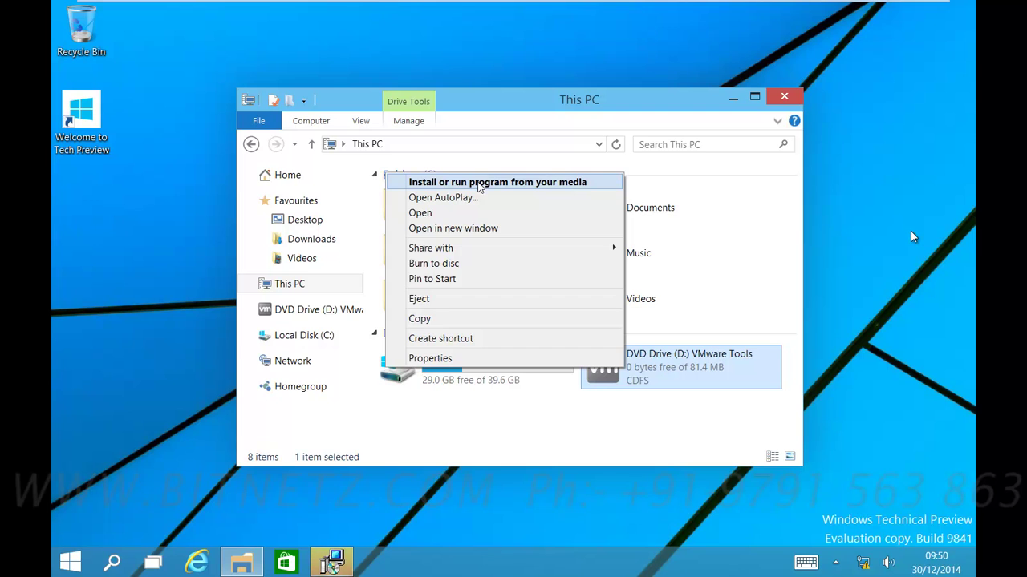
left_click(482, 183)
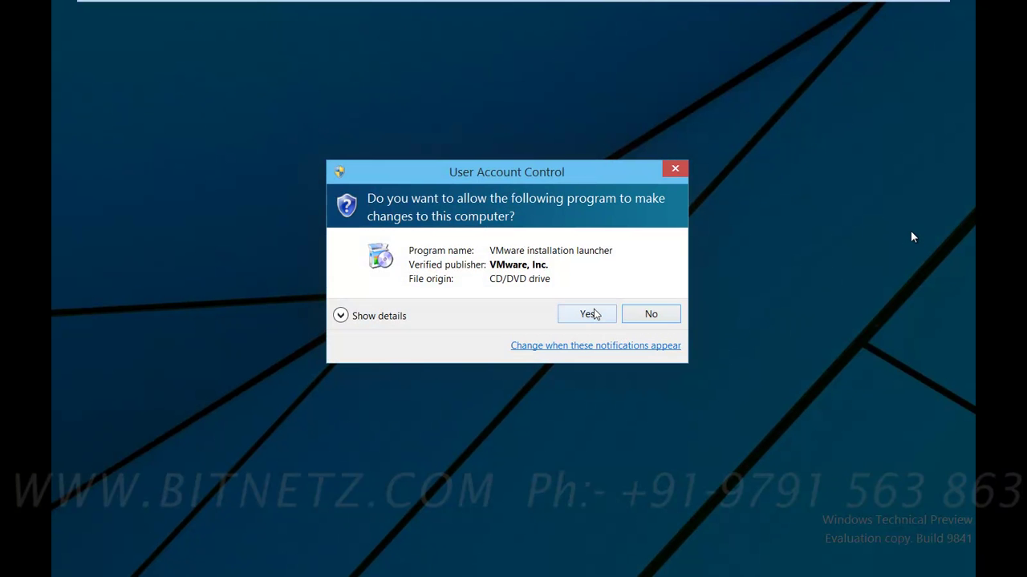
left_click(588, 315)
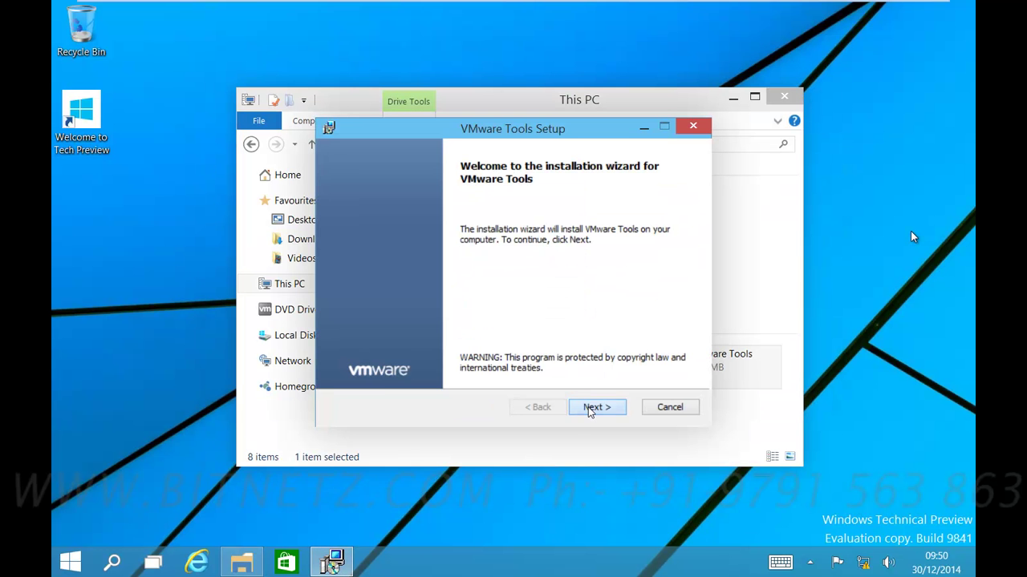
Step: Install VMware Tools with the Complete setup type, restart the guest and sign in with the account password
left_click(596, 407)
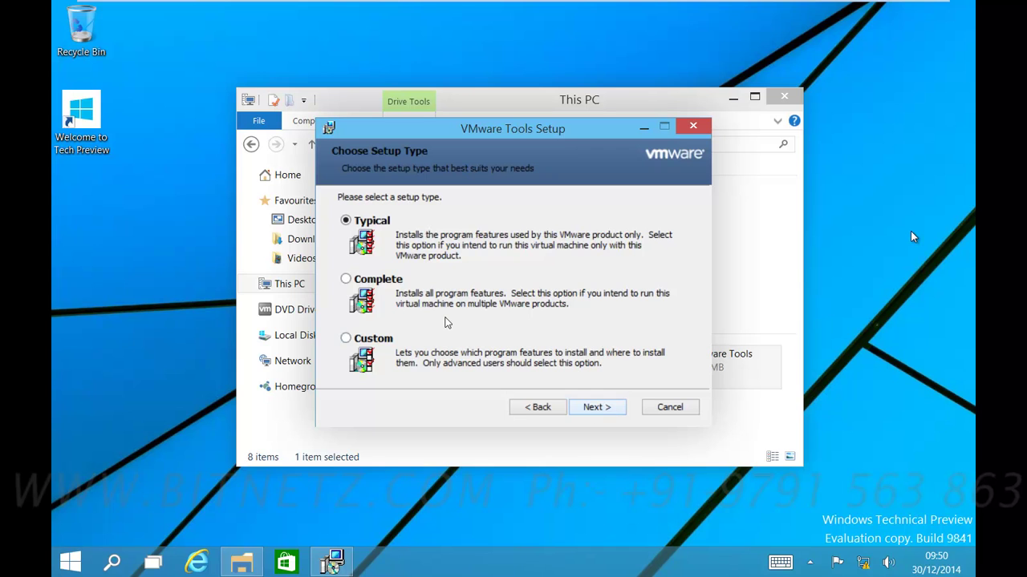
left_click(346, 279)
left_click(600, 406)
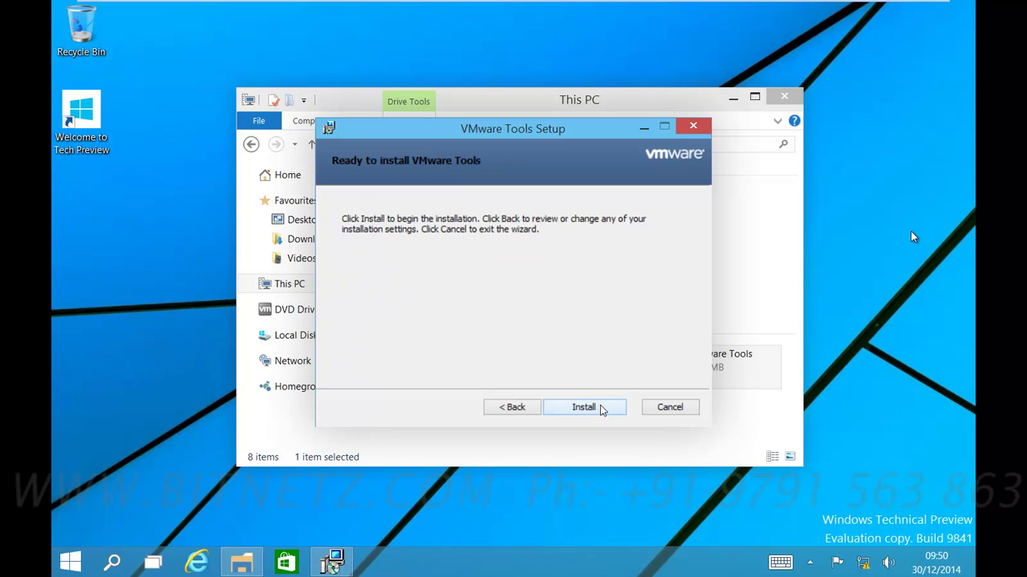
left_click(584, 408)
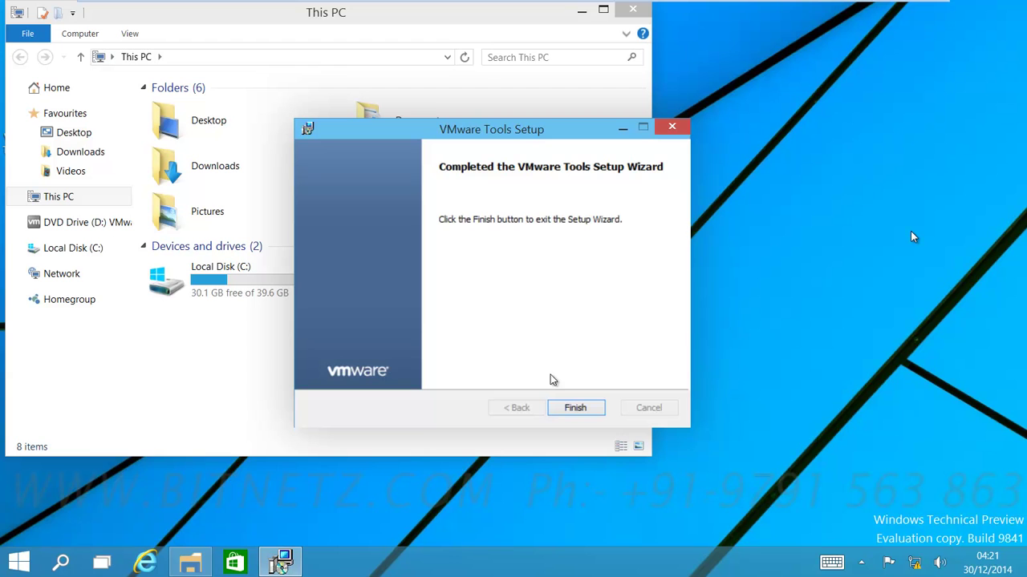
left_click(577, 408)
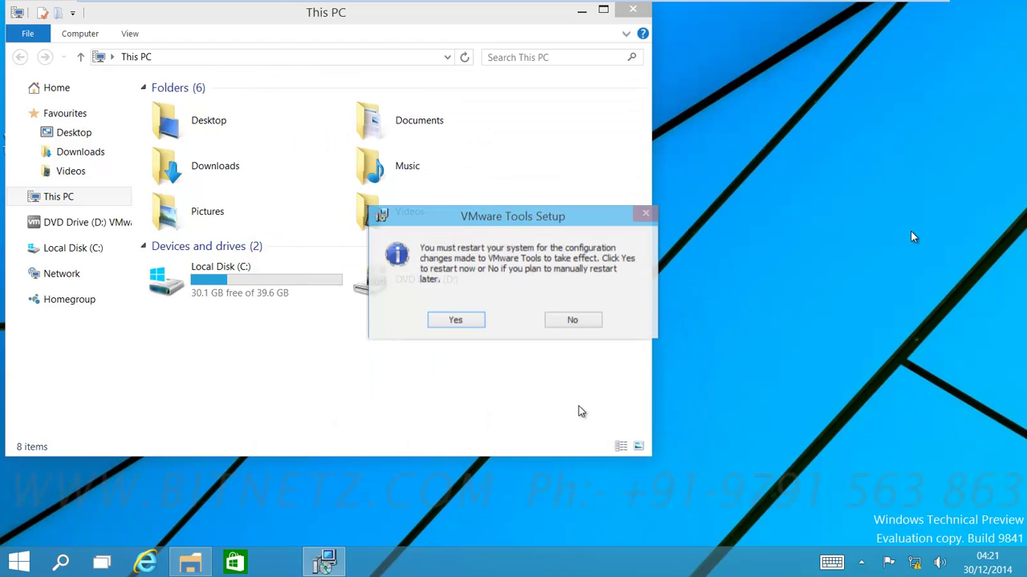
left_click(465, 324)
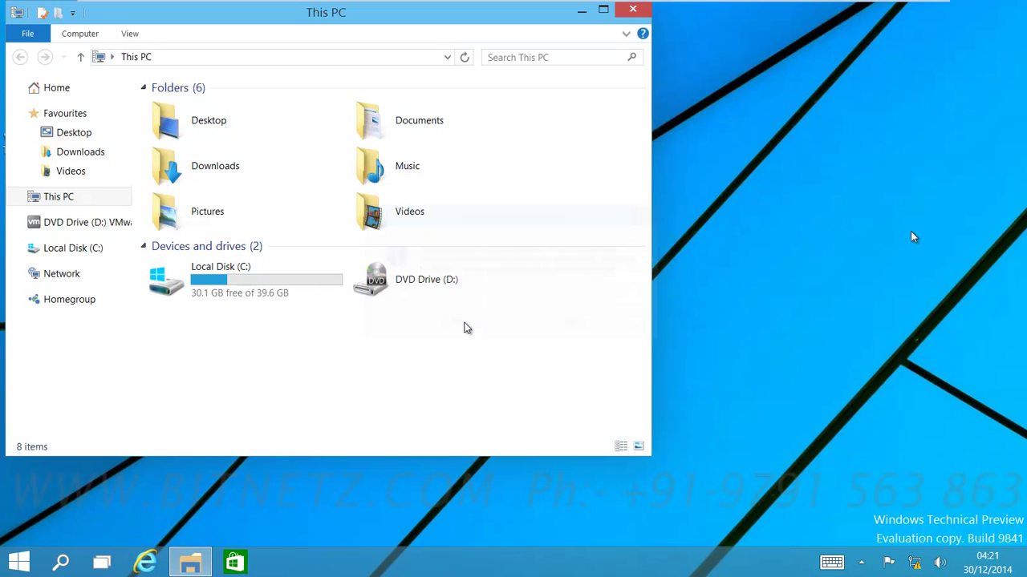
type("1234")
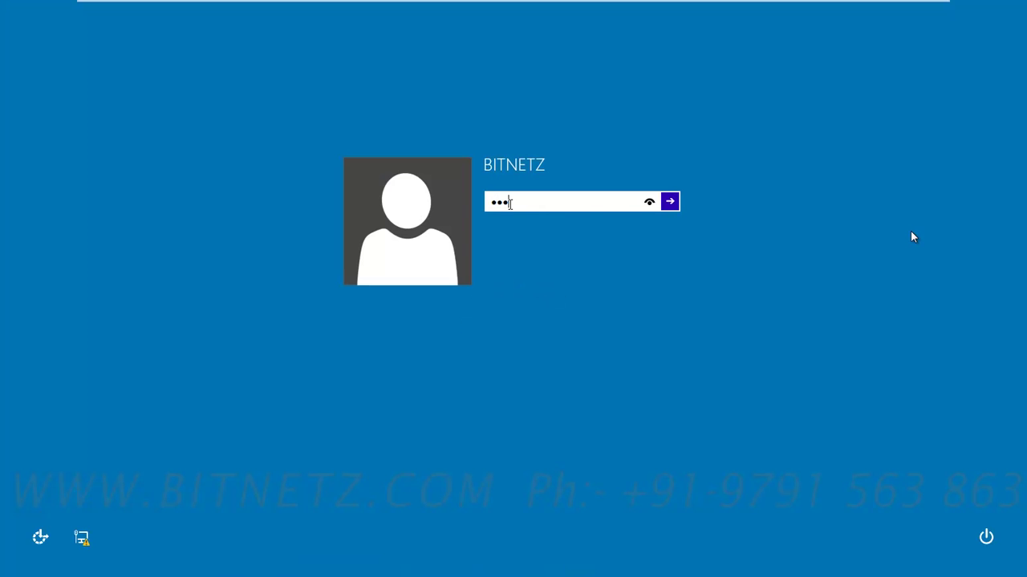
type("56789012")
key("Return")
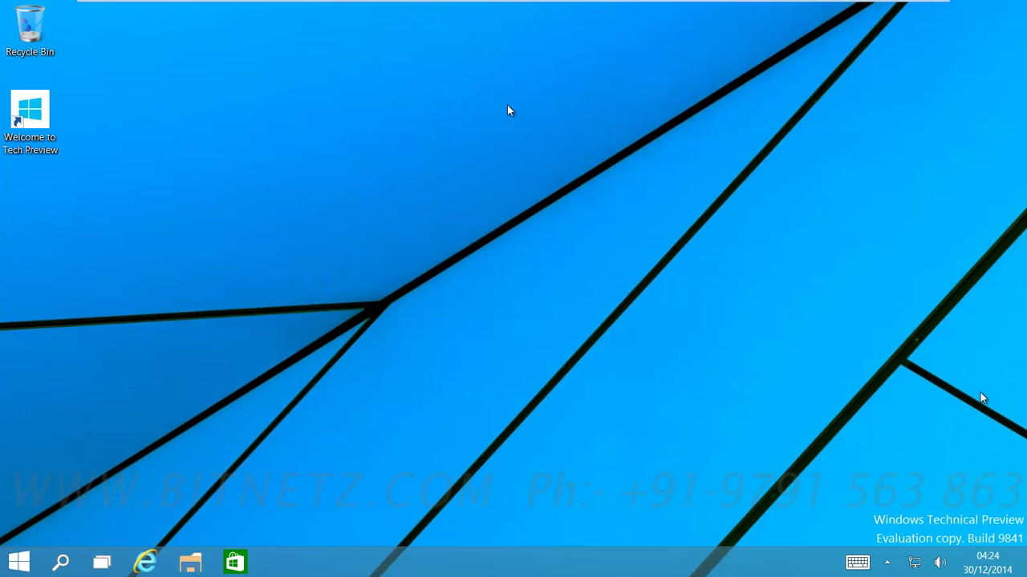
Step: Take a snapshot of the Windows 10 x64 VM and name it 'default'
mouse_move(214, 2)
left_click(192, 35)
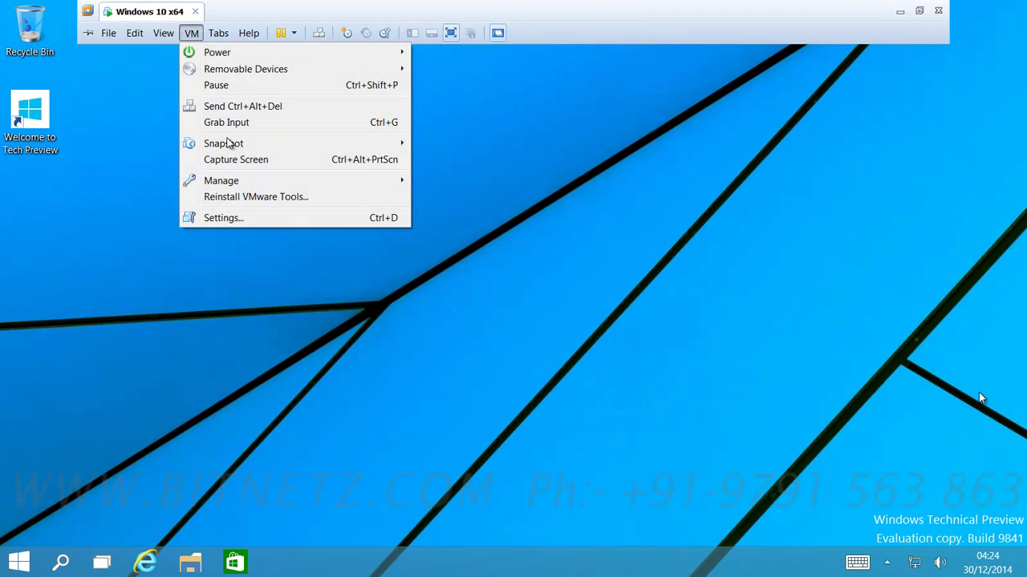
mouse_move(234, 142)
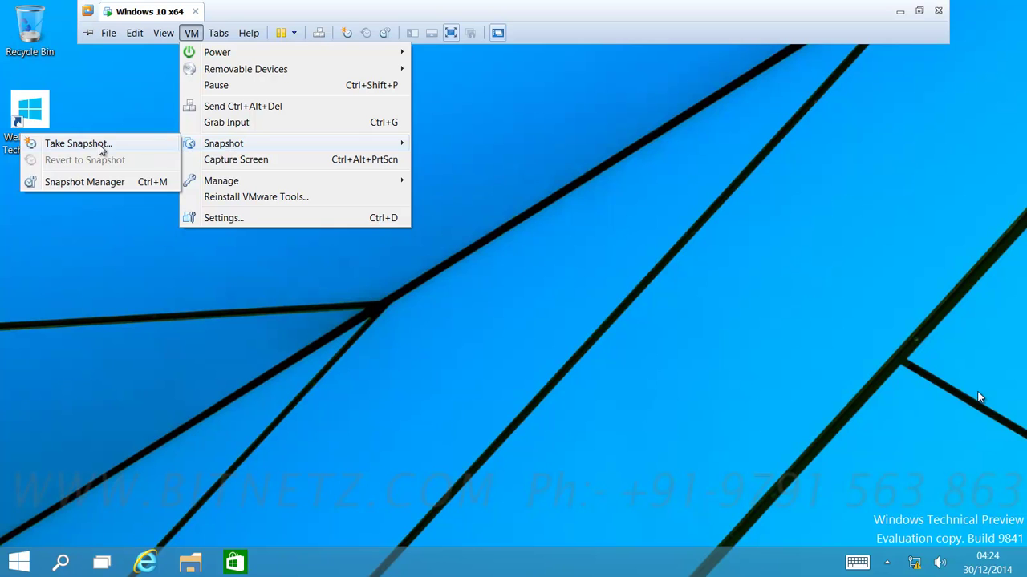
left_click(103, 146)
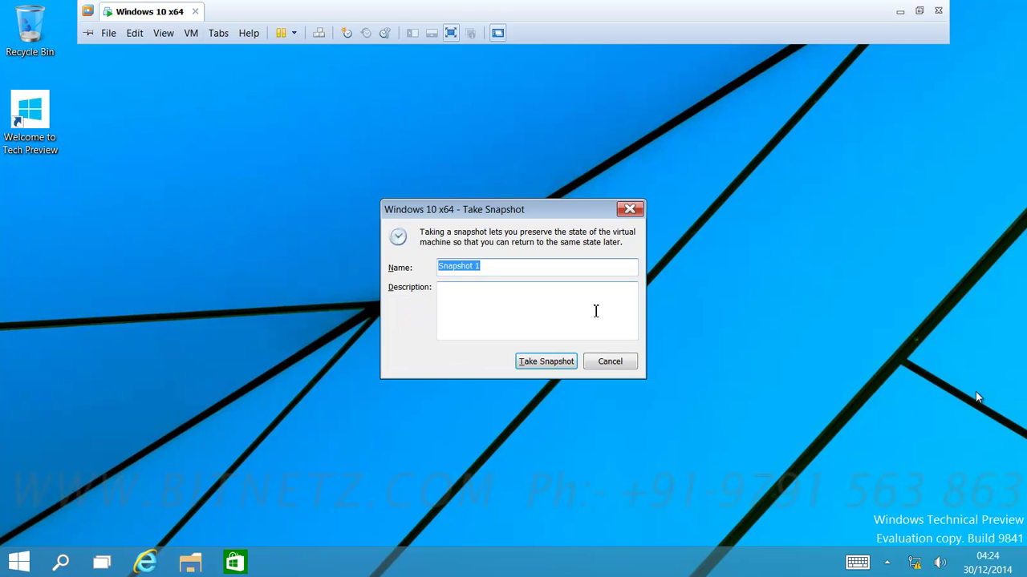
type("default")
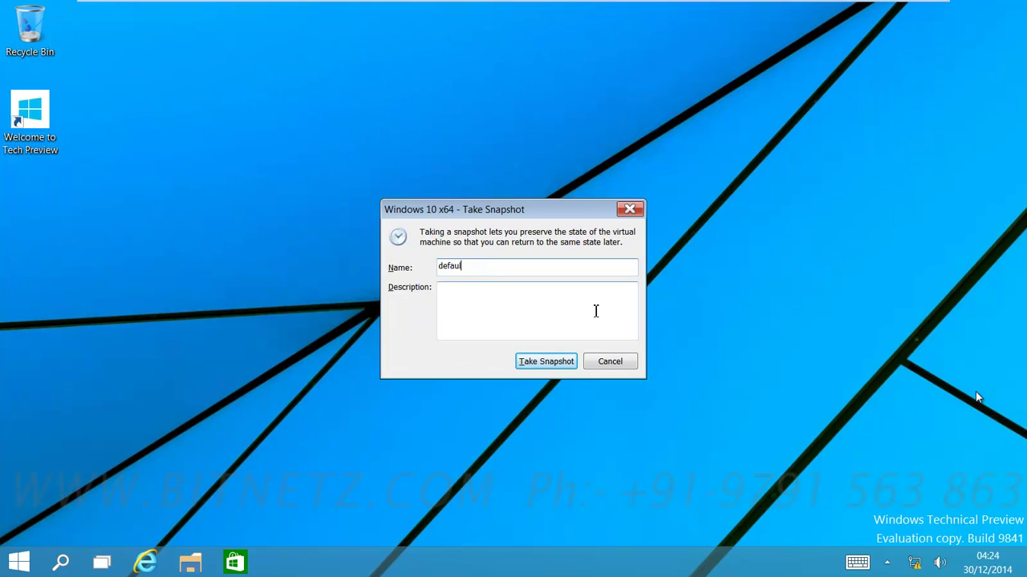
left_click(540, 361)
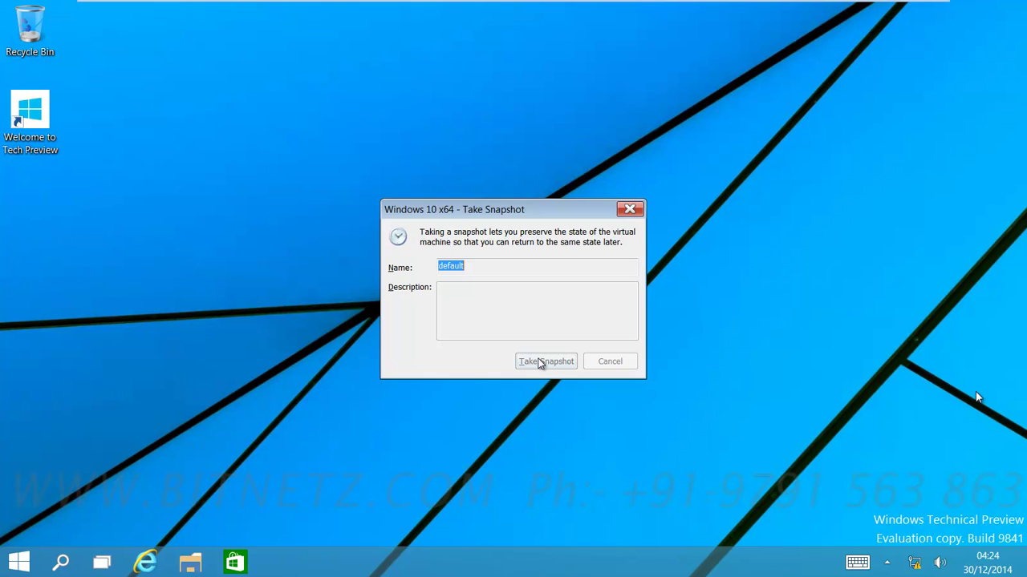
left_click(545, 361)
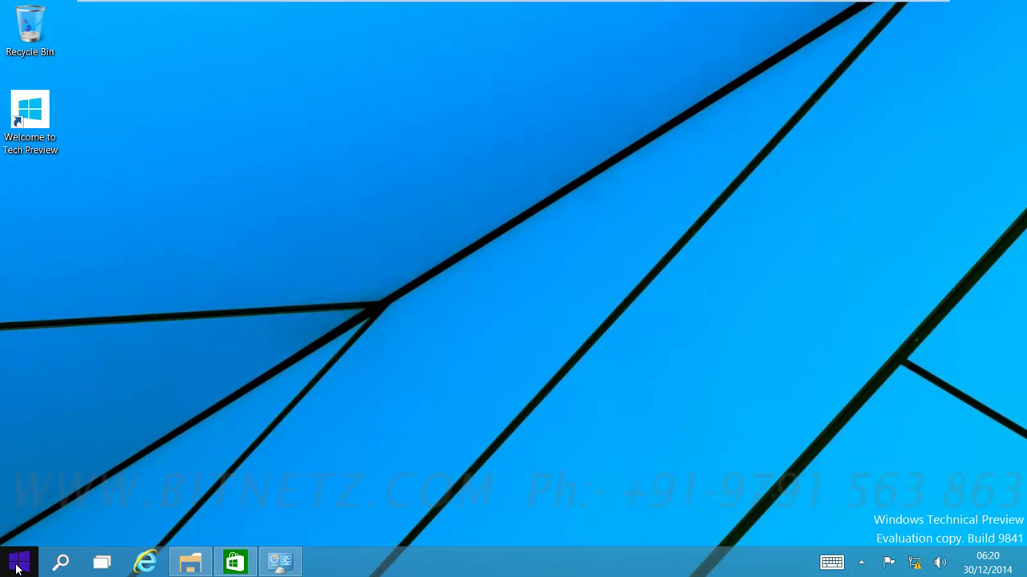
Step: Uncheck 'Use the Start menu instead of the Start screen' in taskbar properties, apply, and sign out
left_click(18, 566)
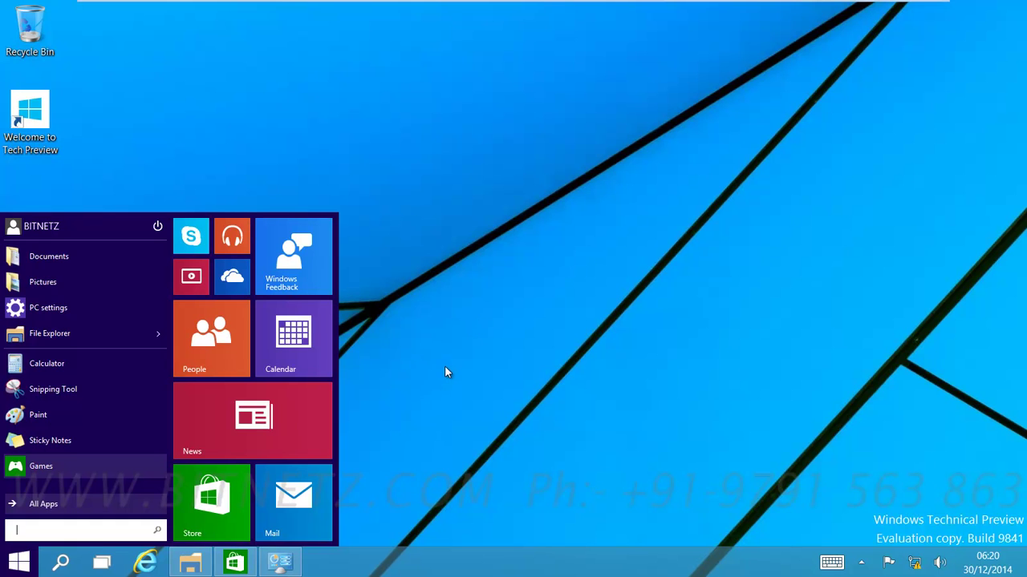
left_click(507, 479)
right_click(484, 562)
left_click(524, 551)
left_click(130, 173)
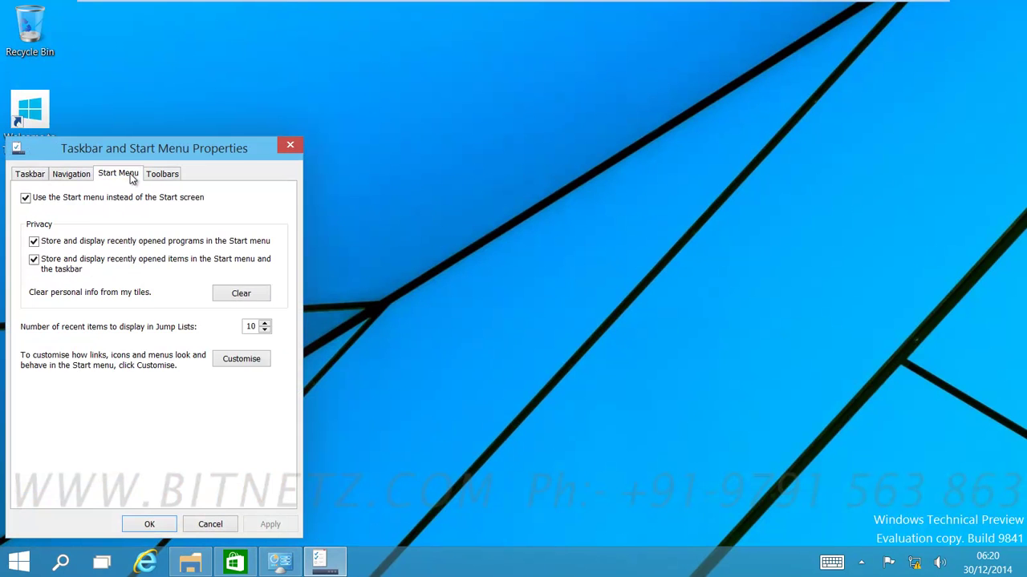
left_click(25, 198)
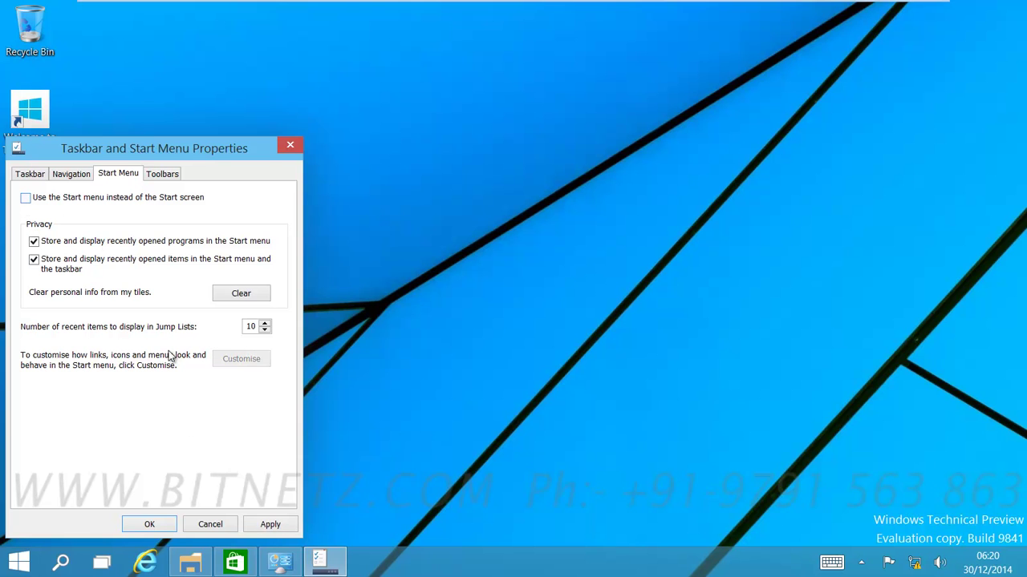
left_click(269, 526)
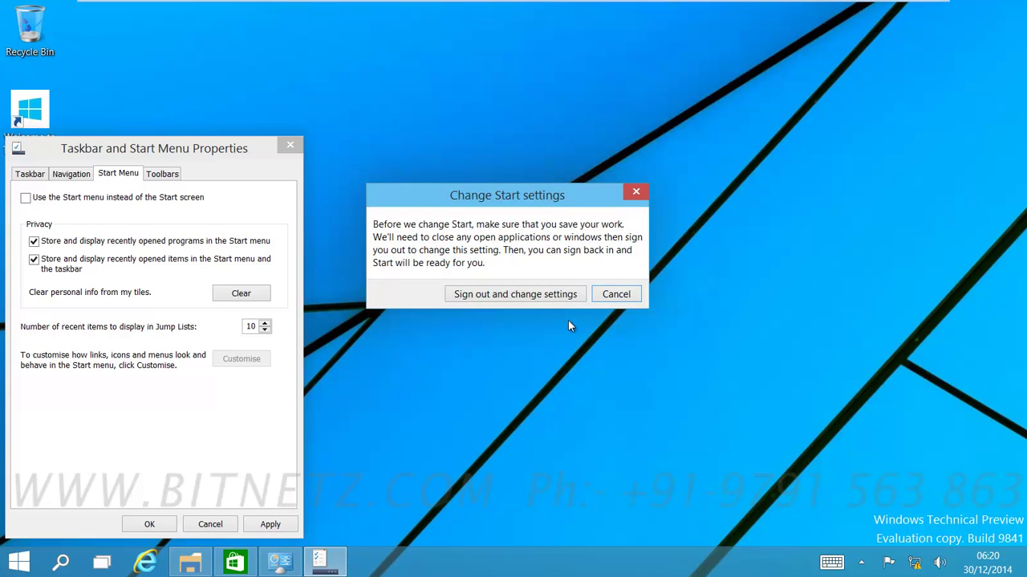
left_click(541, 296)
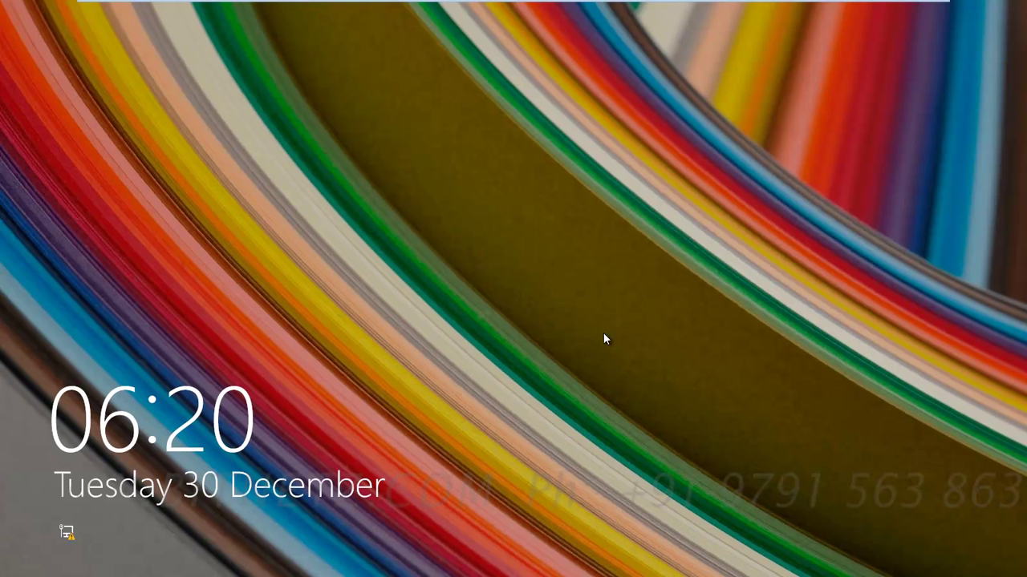
Step: Sign back in with the account password and bring up the full-screen Start screen
left_click(600, 340)
type("123")
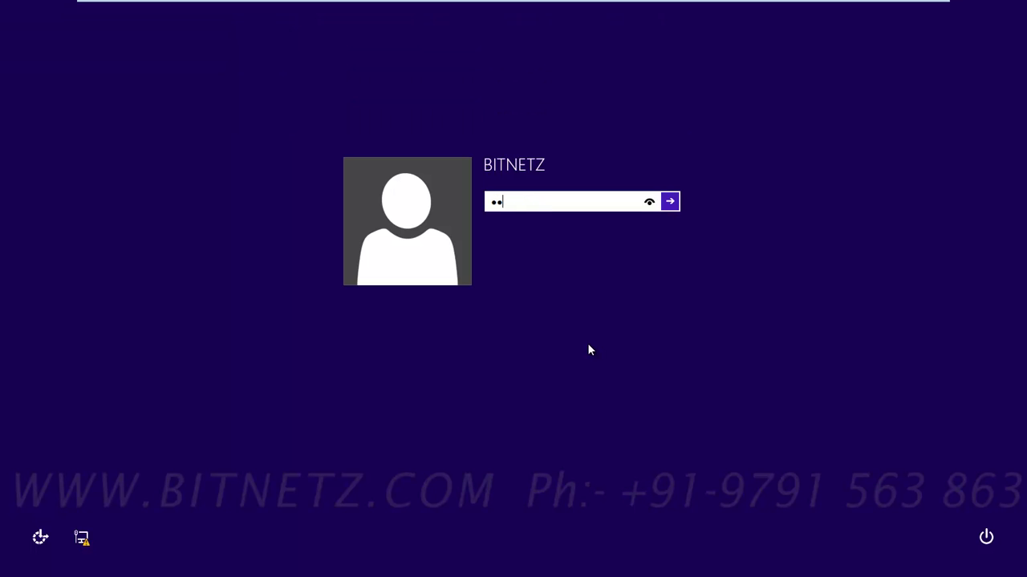
type("456789012")
key("Return")
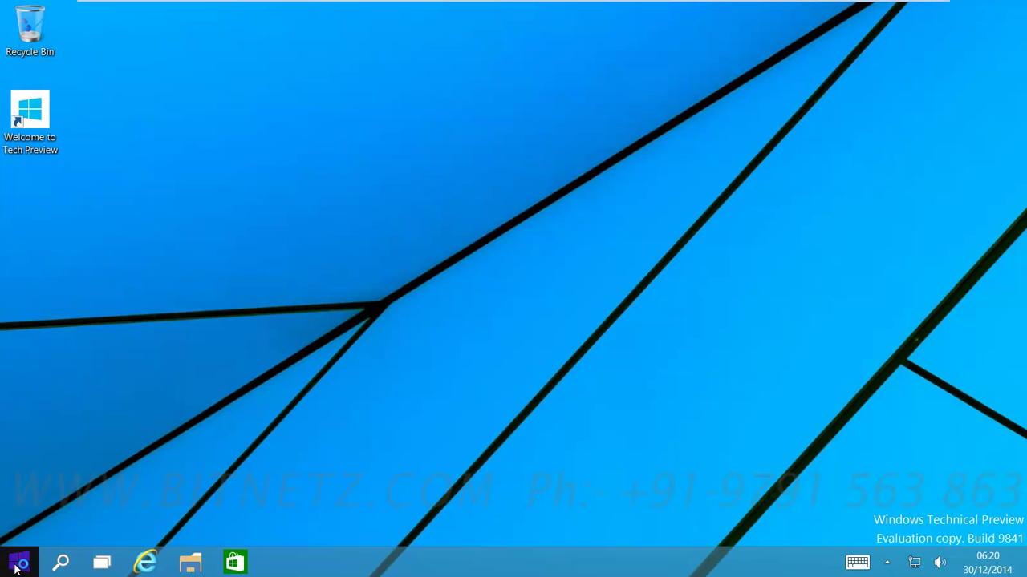
left_click(16, 566)
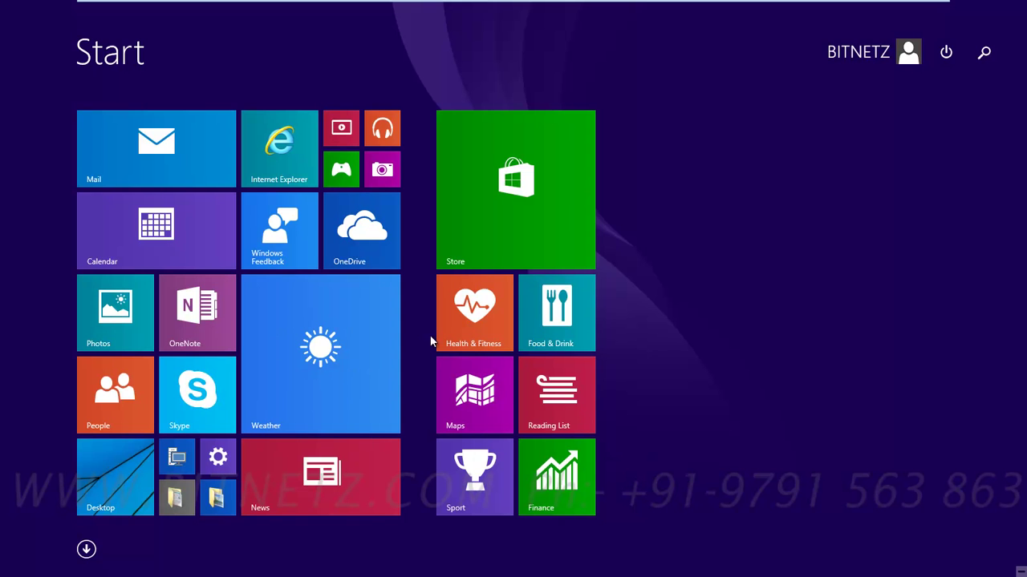
Step: Re-enable 'Use the Start menu instead of the Start screen' in taskbar properties and sign out
left_click(119, 466)
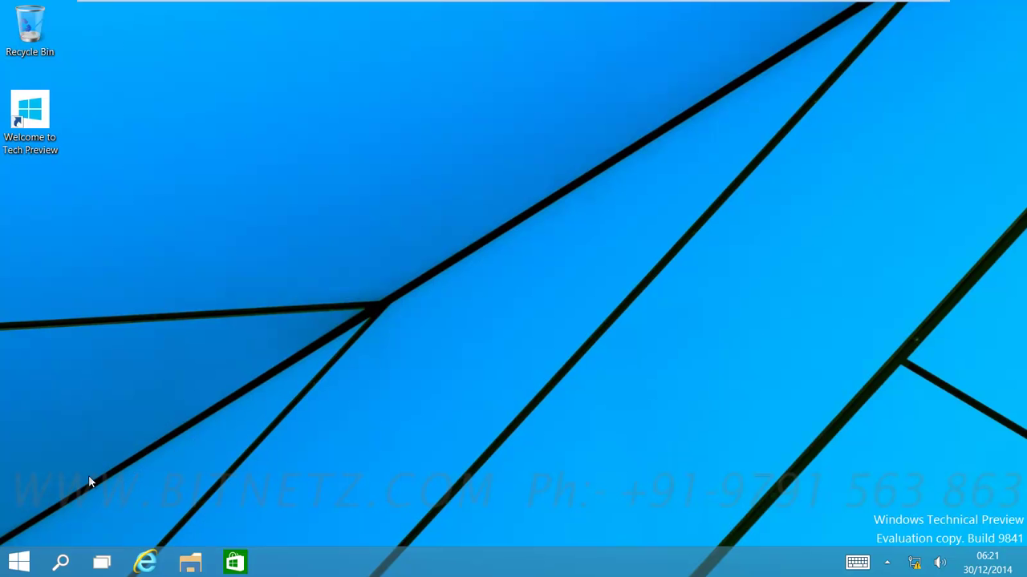
left_click(19, 563)
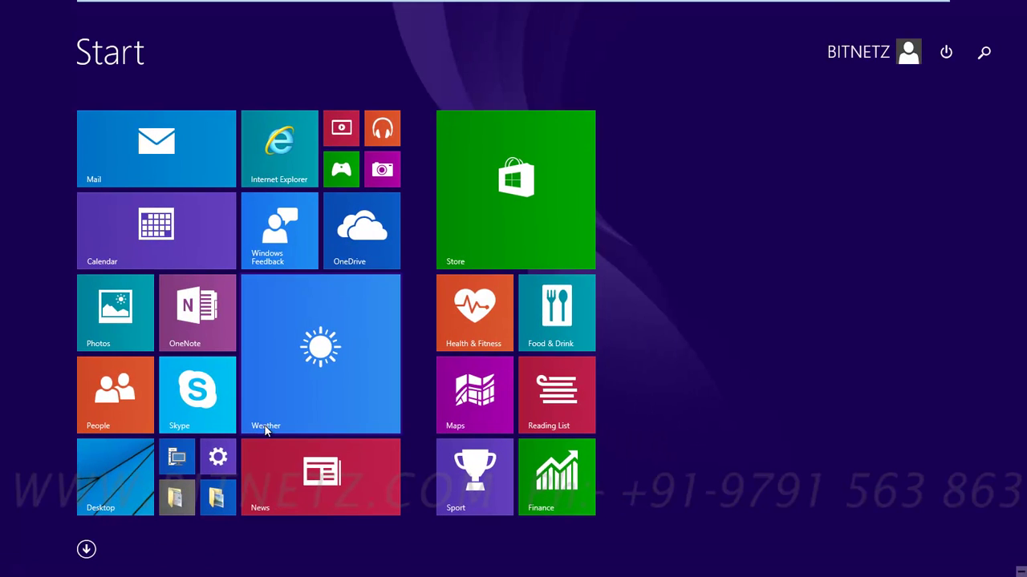
left_click(91, 494)
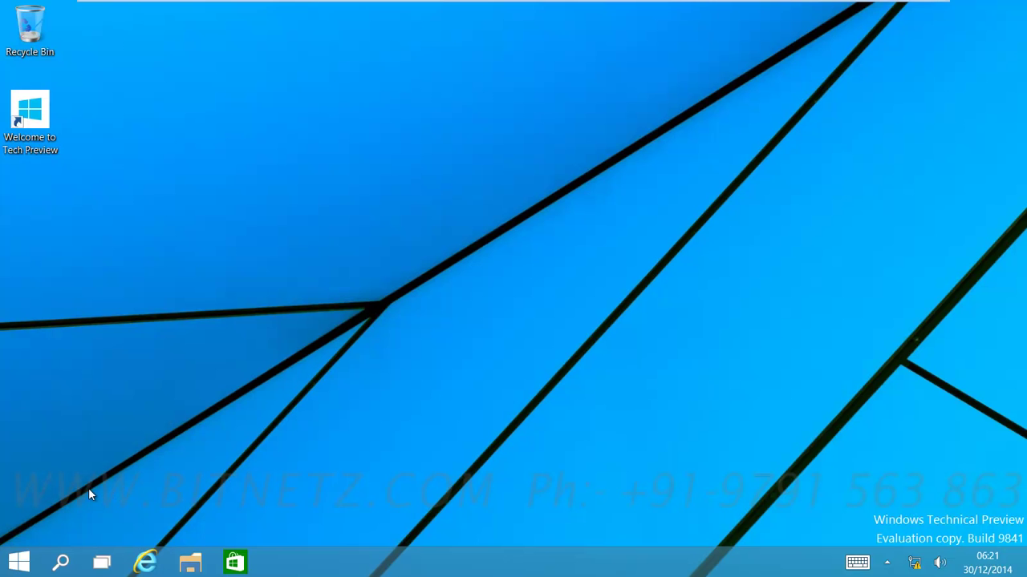
right_click(405, 566)
left_click(425, 558)
left_click(122, 173)
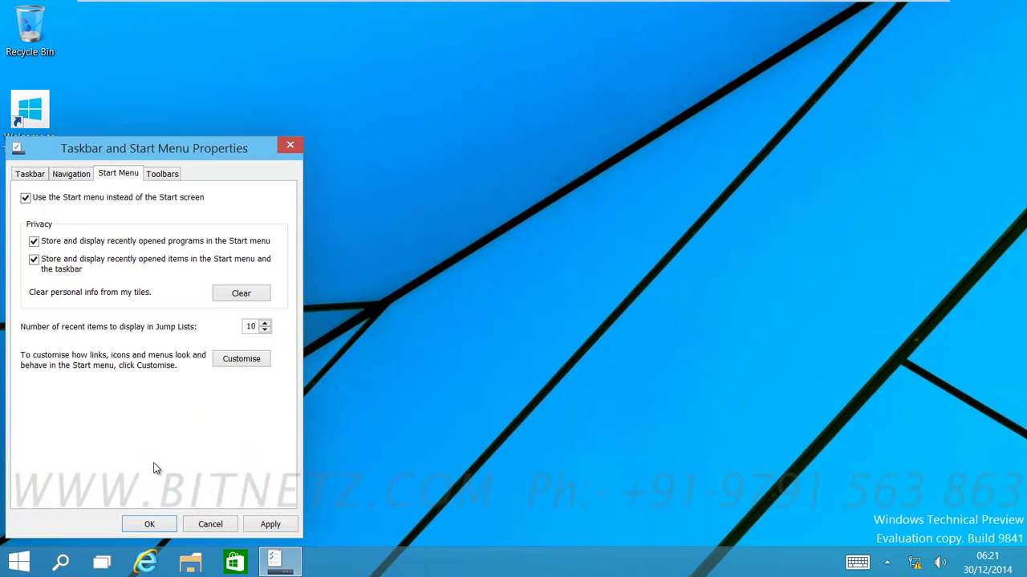
left_click(149, 524)
left_click(493, 293)
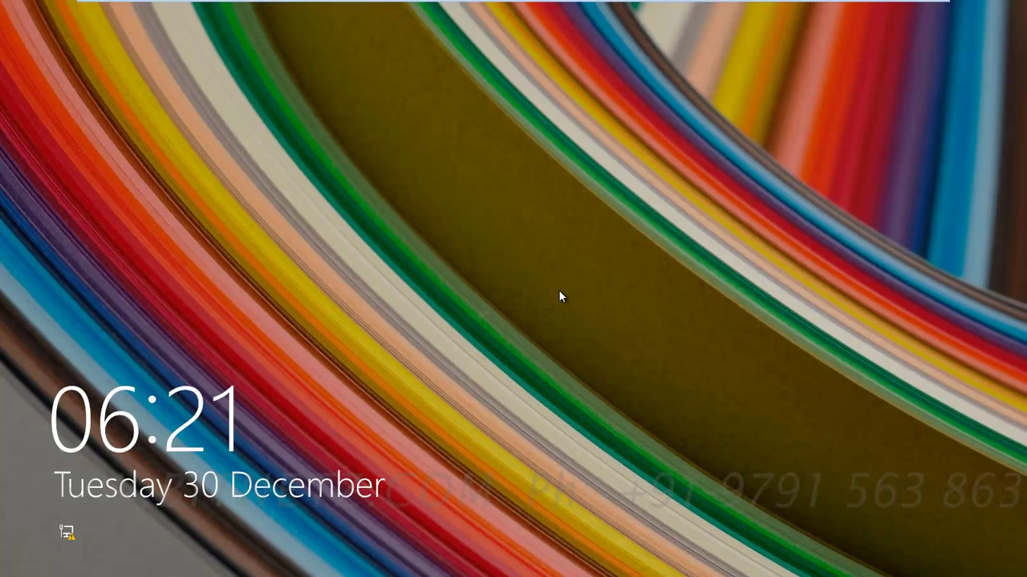
Step: Sign back in to the guest desktop with the account password
left_click(558, 293)
type("************")
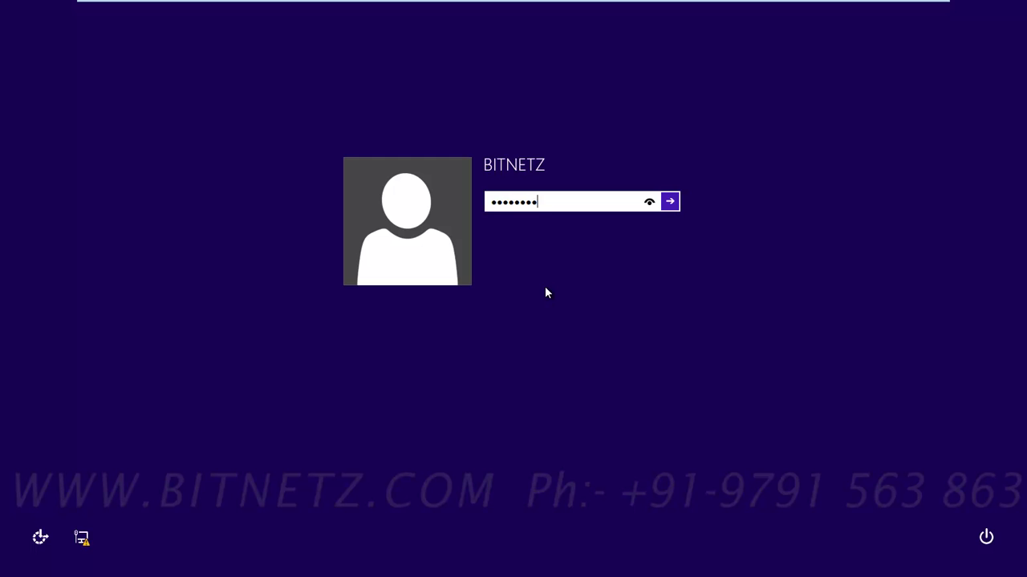
key("Return")
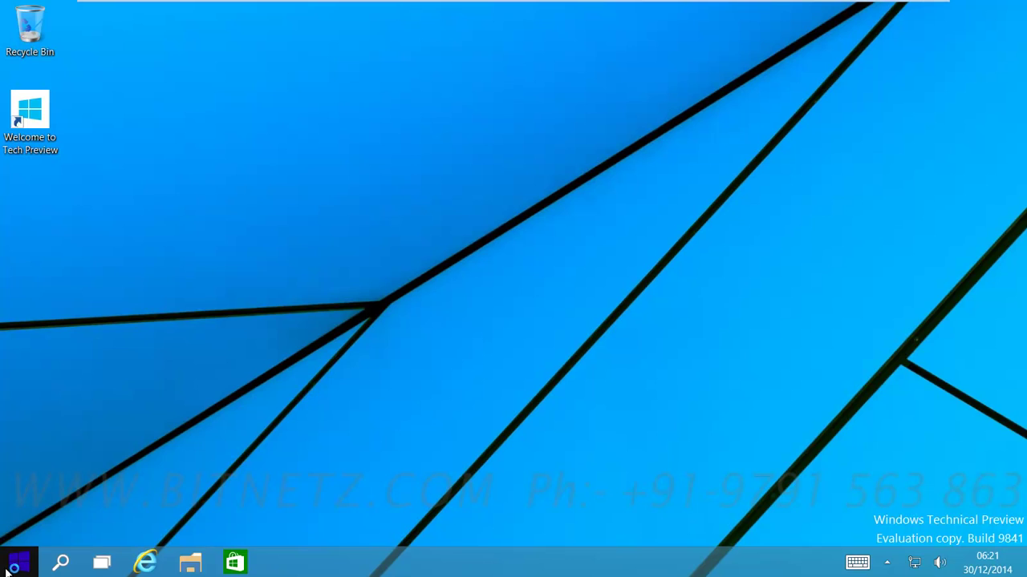
Step: Open Documents, Paint and a new File Explorer window from the Start menu
left_click(18, 563)
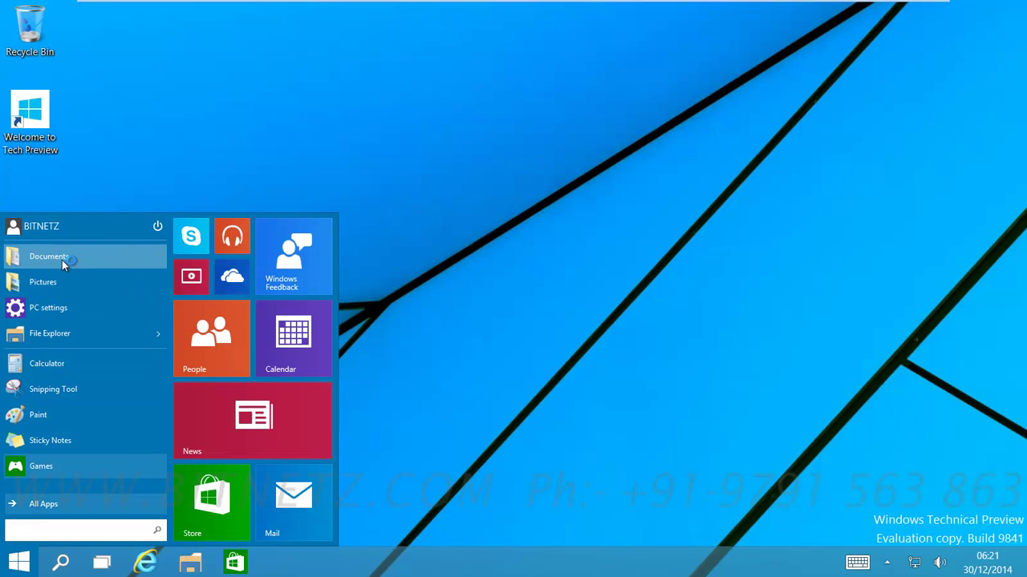
left_click(62, 260)
left_click(18, 563)
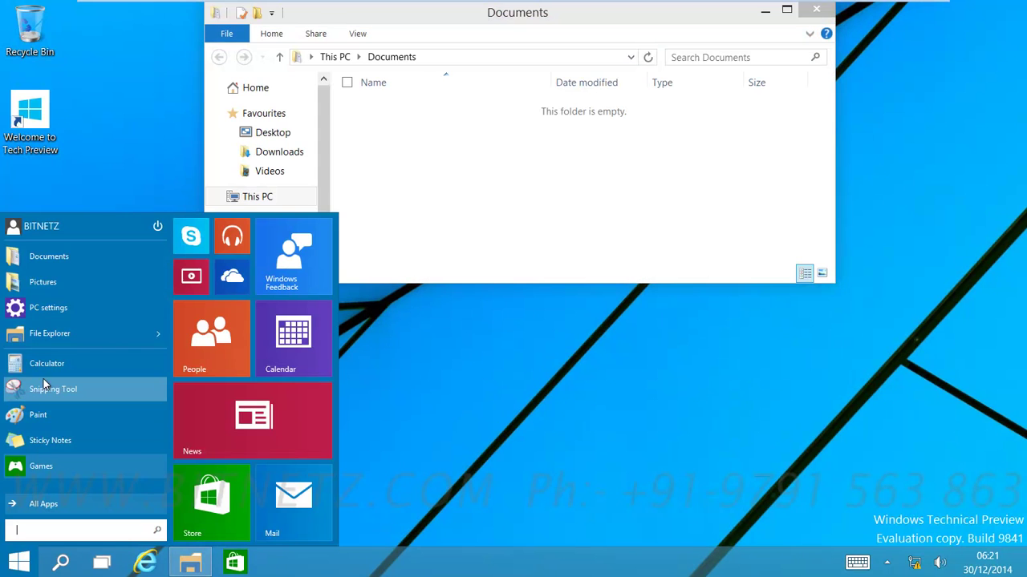
left_click(40, 415)
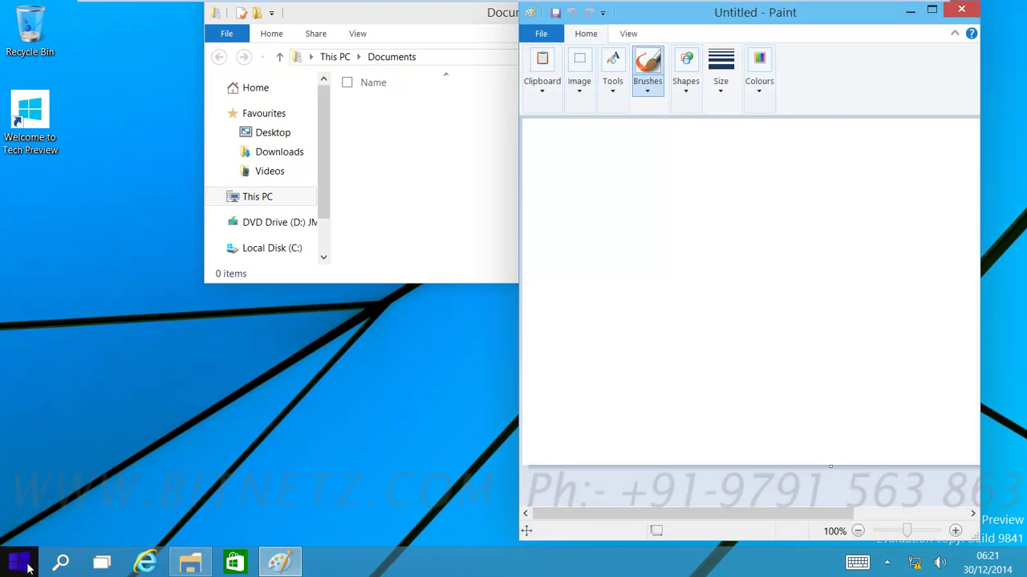
left_click(19, 563)
left_click(60, 337)
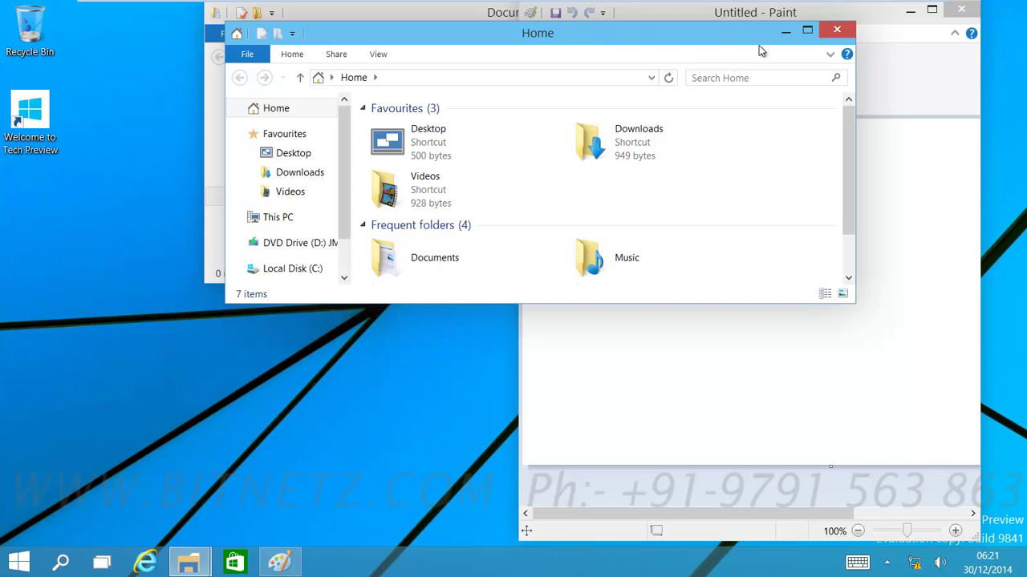
Step: Move the Home window aside, then use Task view to bring Documents to the front
left_click_drag(727, 38, 615, 143)
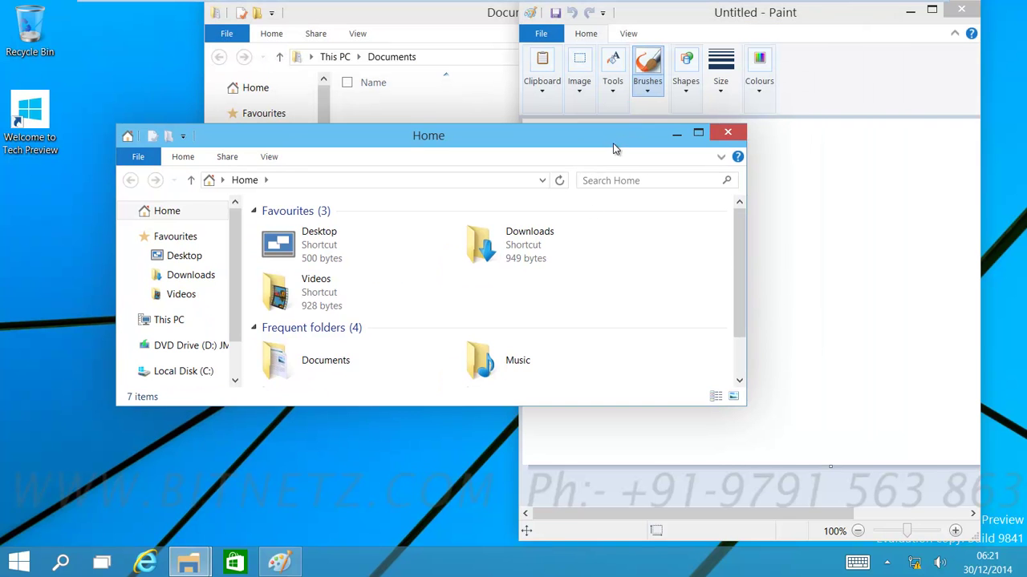
left_click(101, 564)
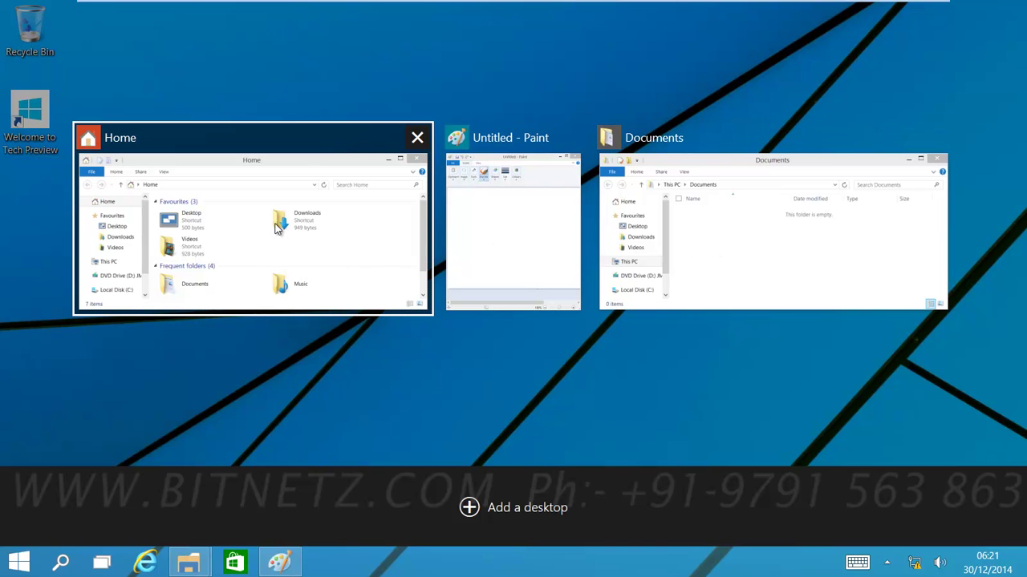
left_click(682, 233)
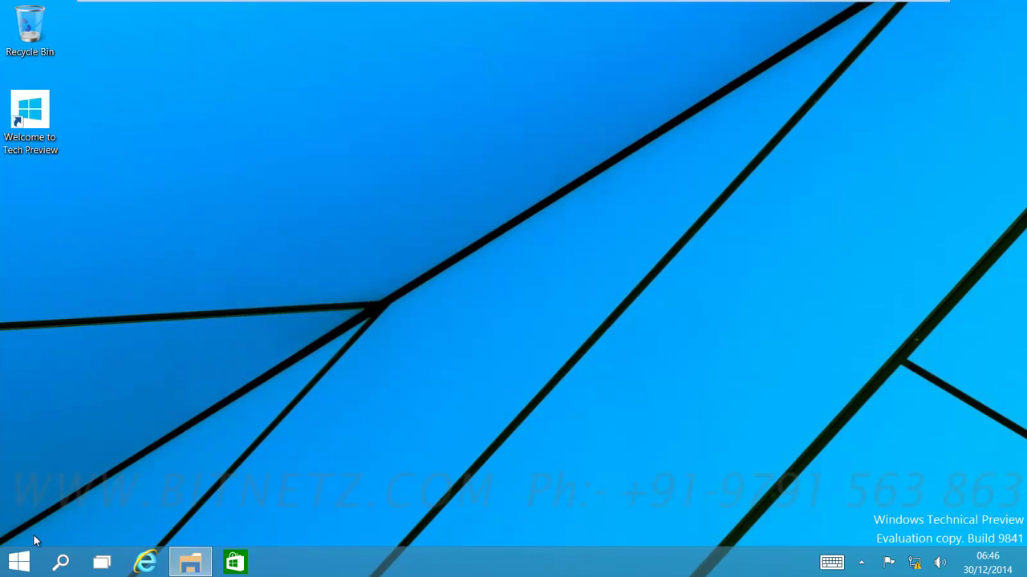
Step: Open File Explorer, Documents and Sticky Notes from Start, then maximize the Documents window
left_click(19, 562)
left_click(41, 334)
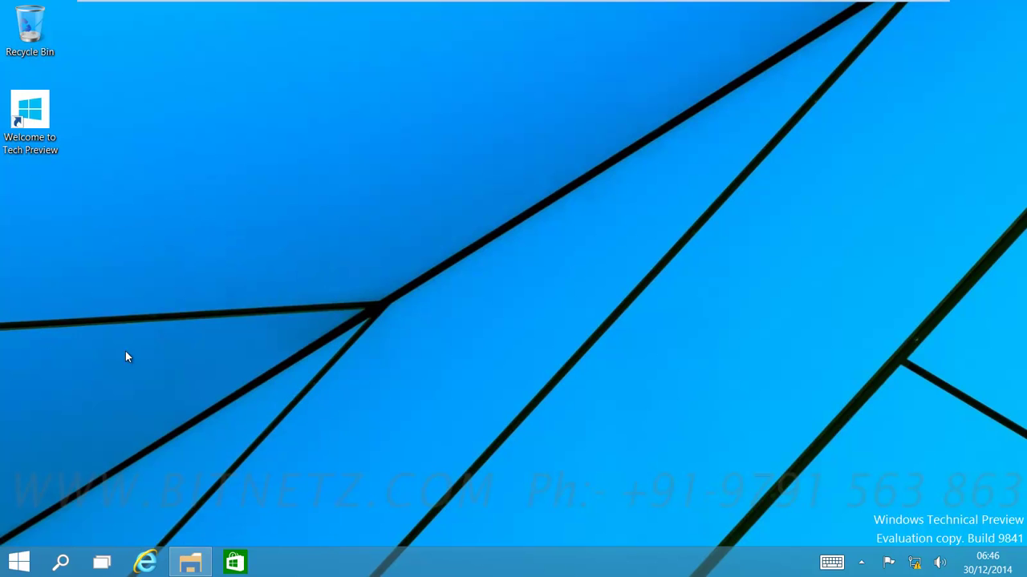
left_click(19, 562)
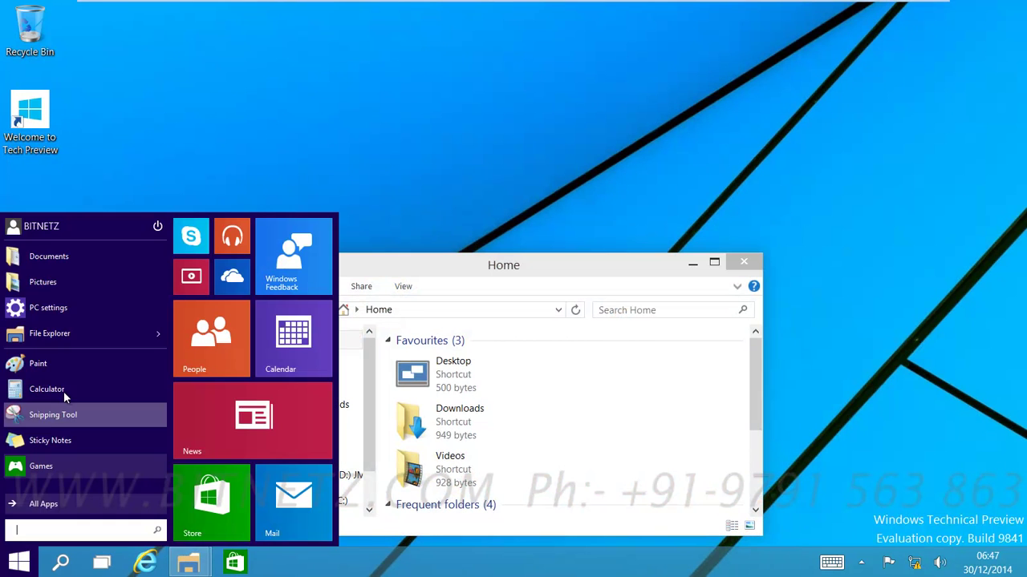
left_click(45, 255)
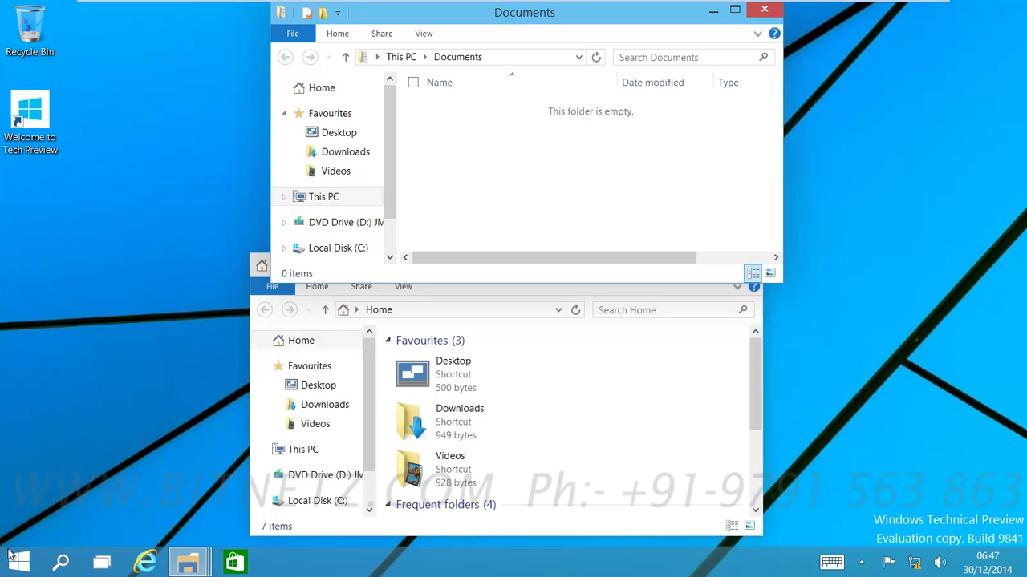
left_click(12, 556)
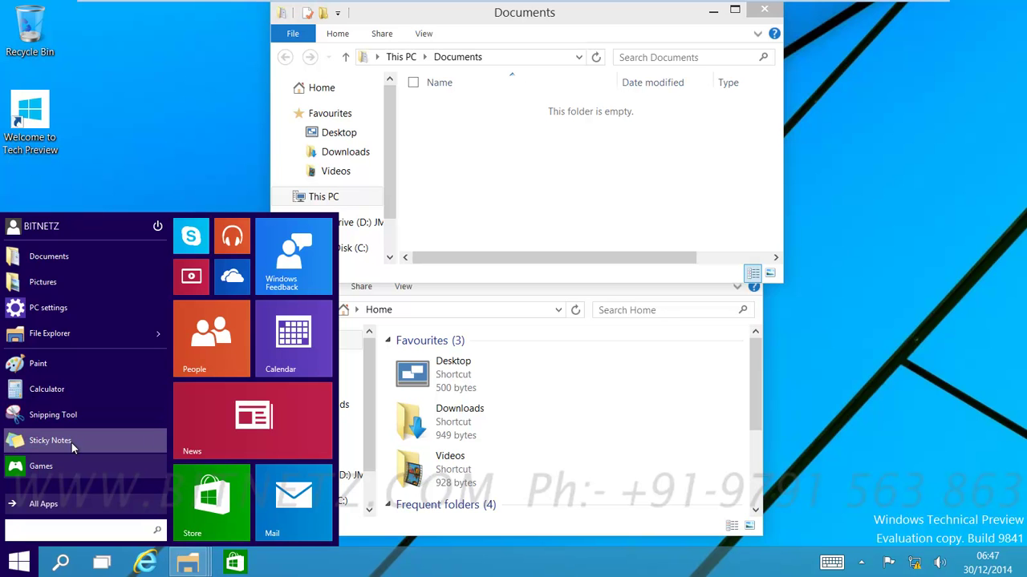
left_click(71, 443)
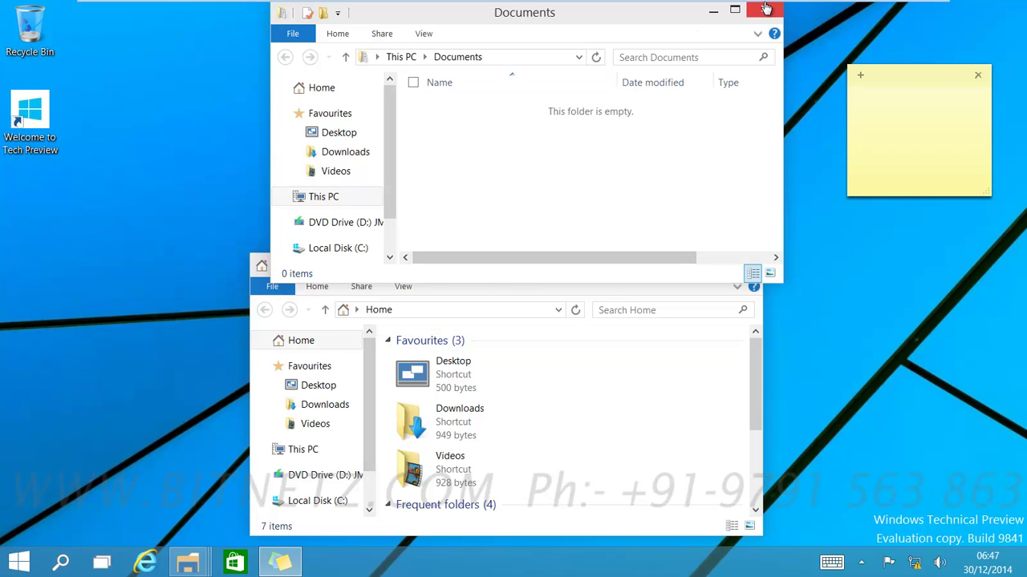
left_click(736, 10)
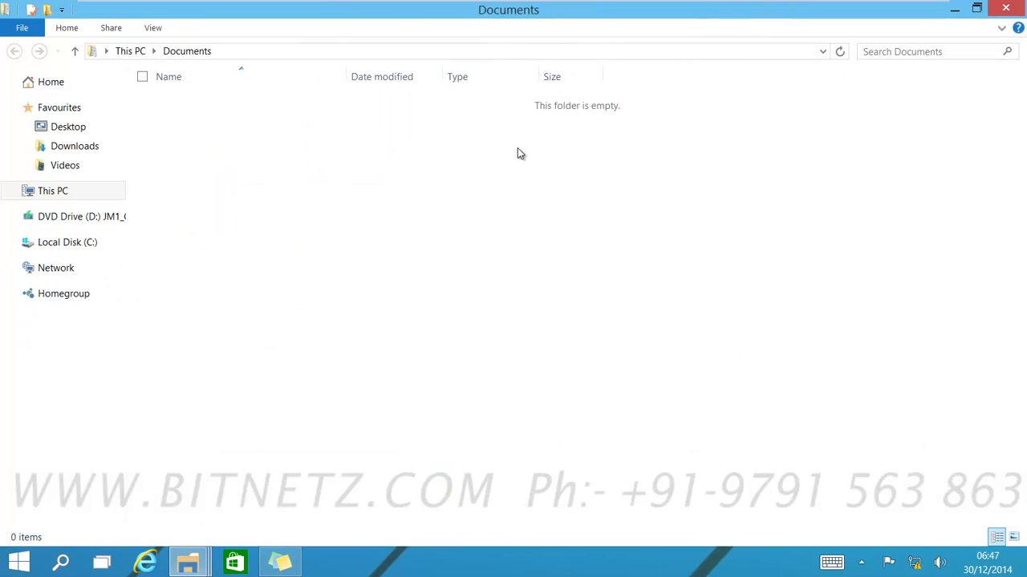
Step: Add a second virtual desktop in Task View, visit it, then return to the first desktop
left_click(101, 564)
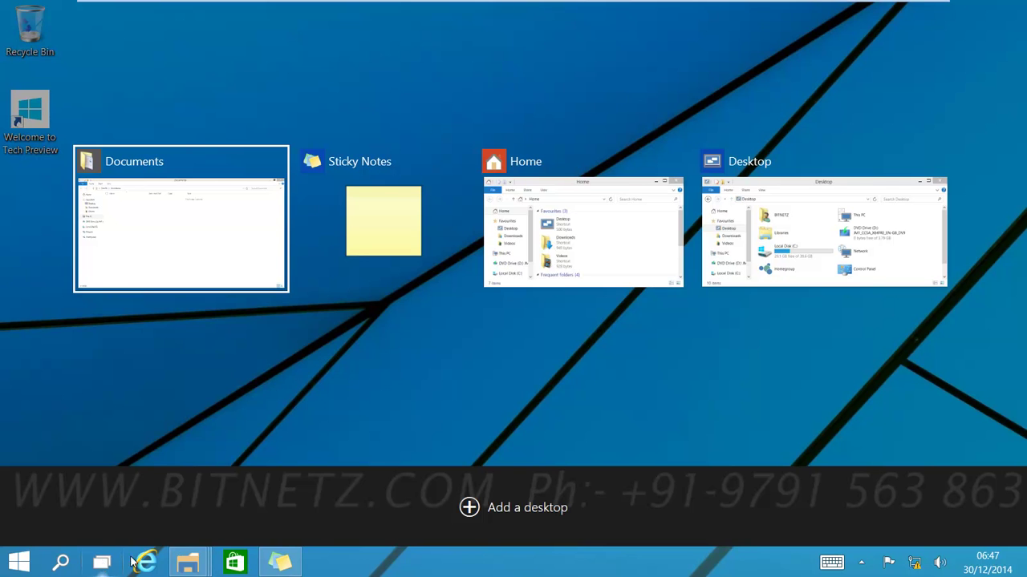
left_click(472, 508)
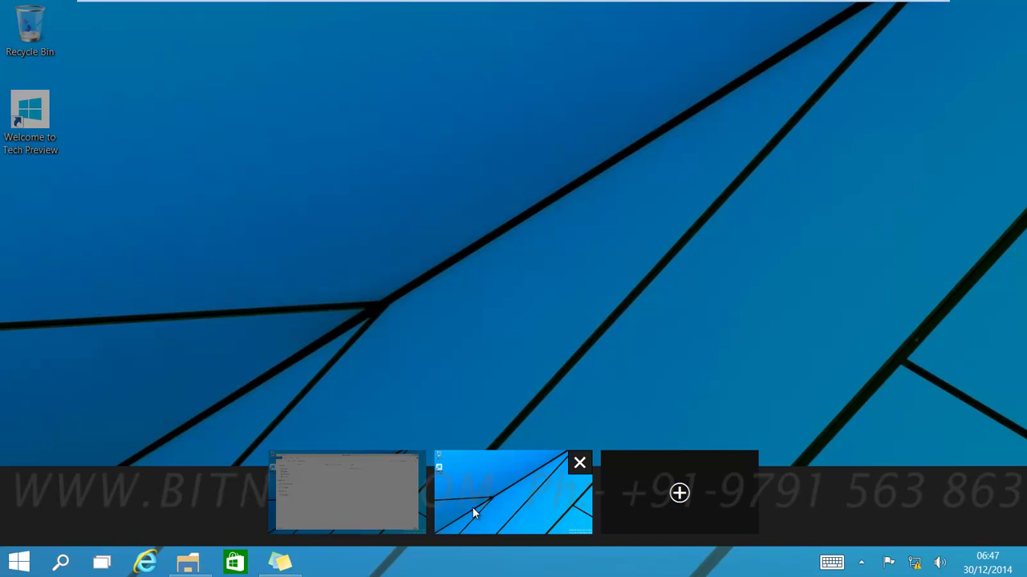
left_click(522, 503)
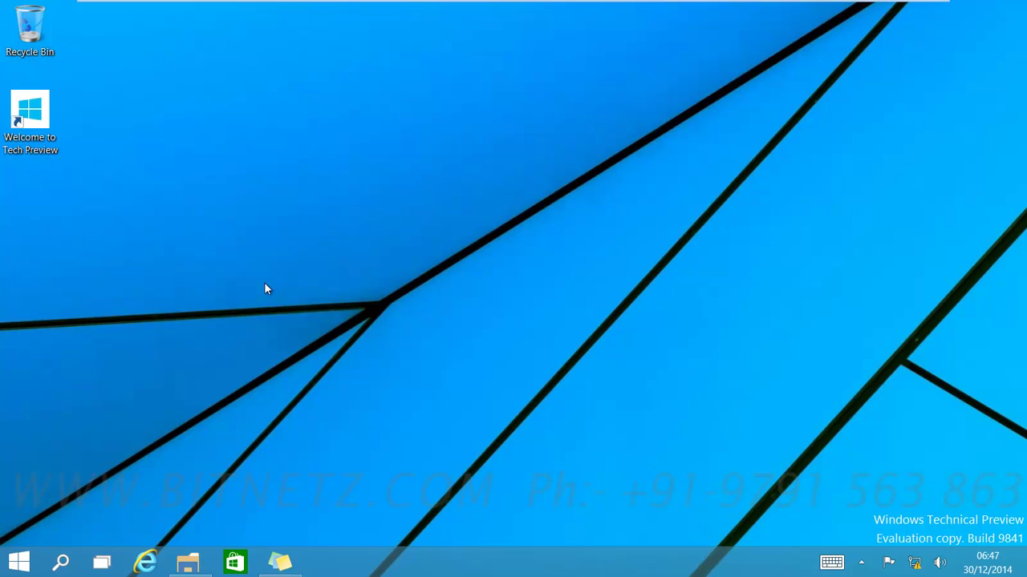
left_click(102, 562)
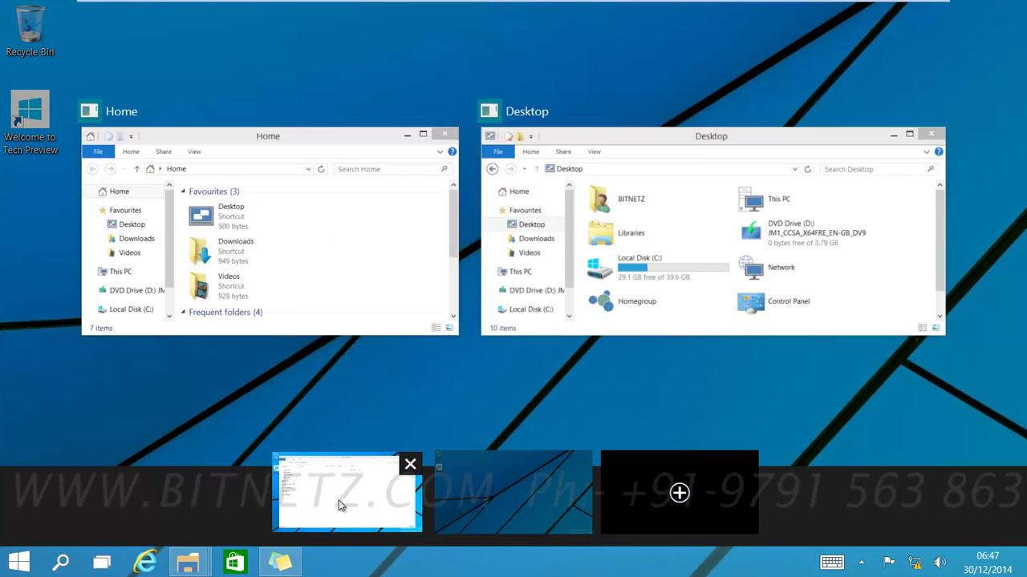
left_click(338, 506)
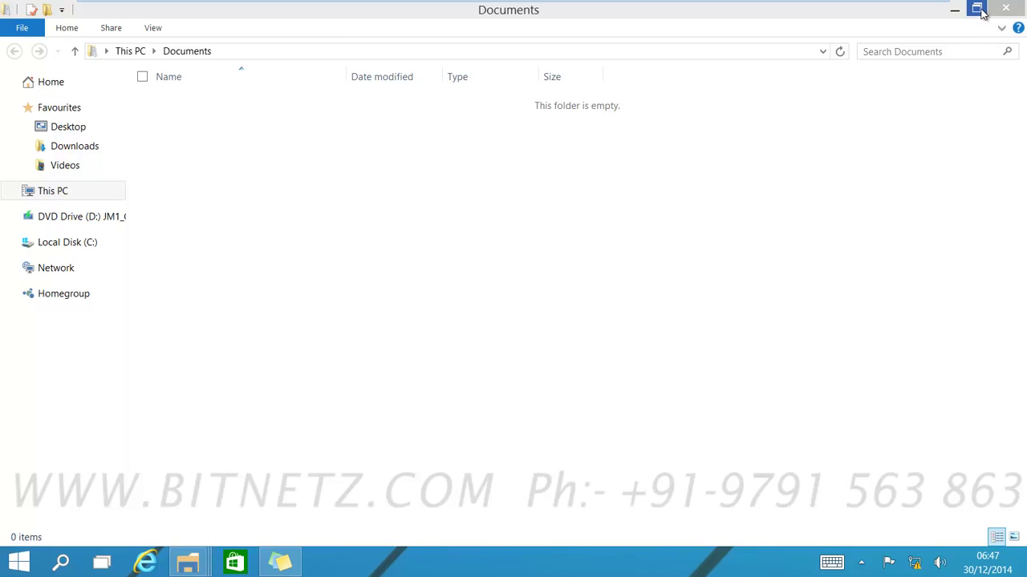
Step: Restore and shift the Documents window left, move it to Desktop 2, and switch there
left_click(978, 9)
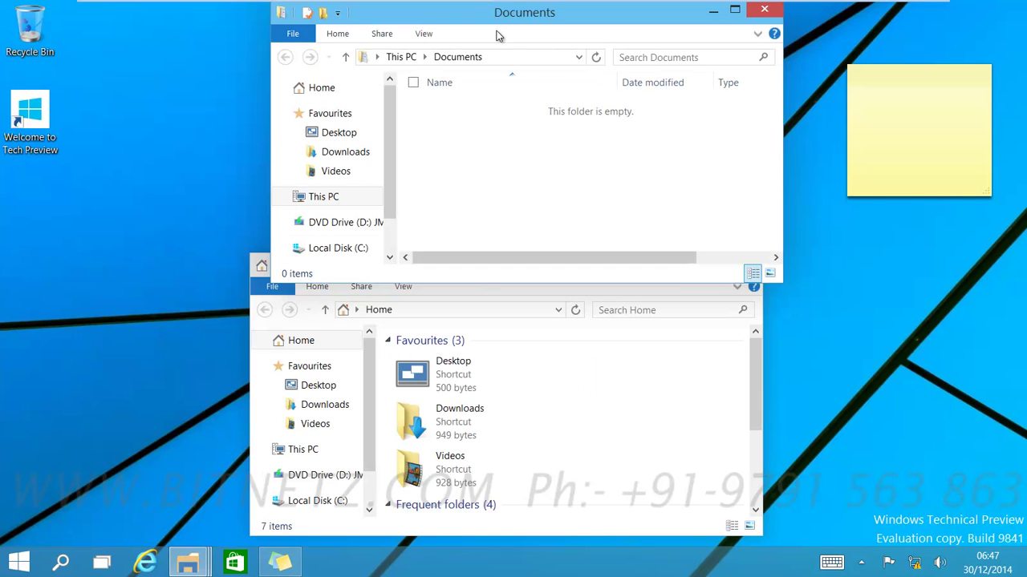
left_click_drag(498, 16, 313, 23)
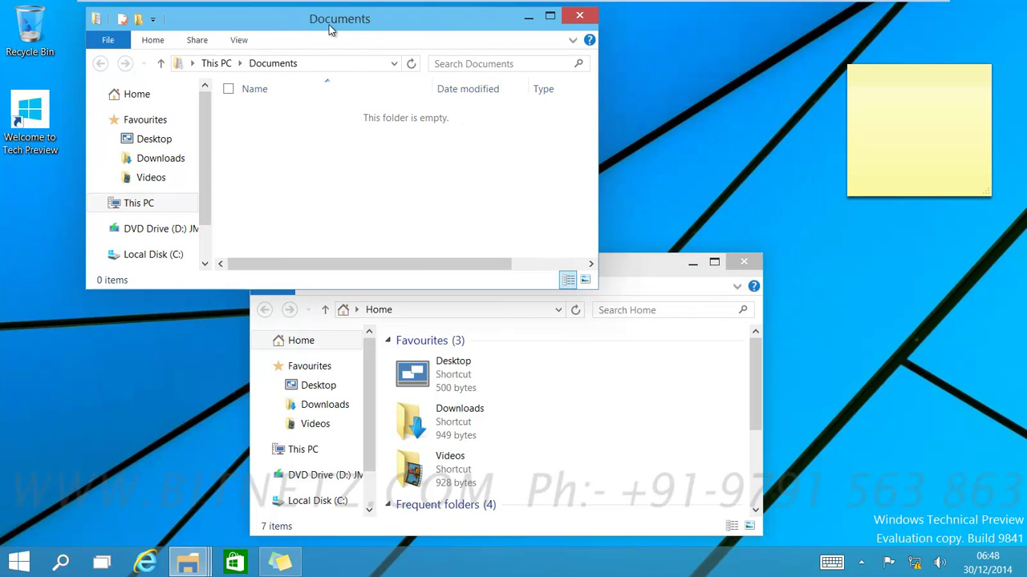
left_click(102, 564)
right_click(167, 161)
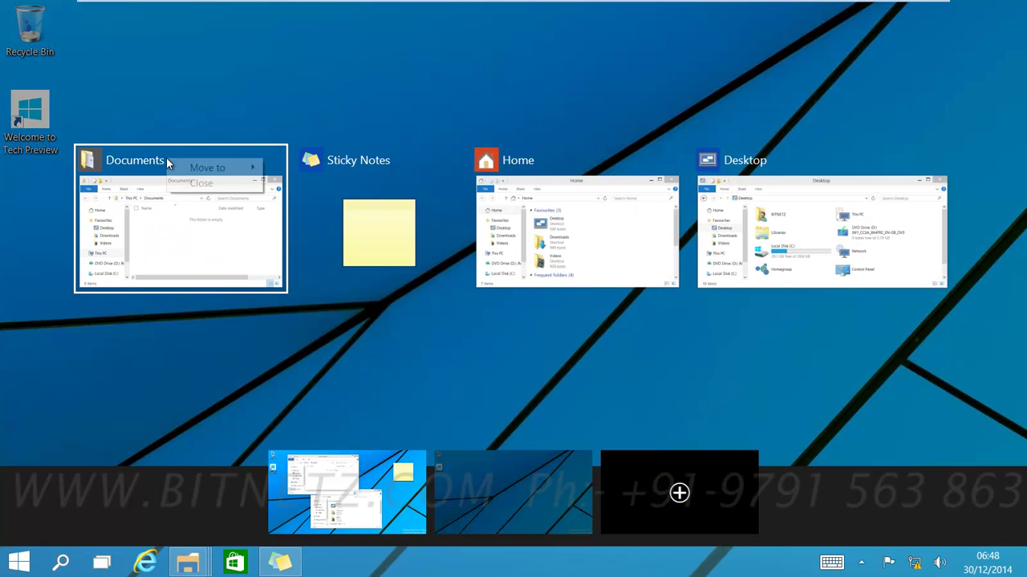
mouse_move(187, 170)
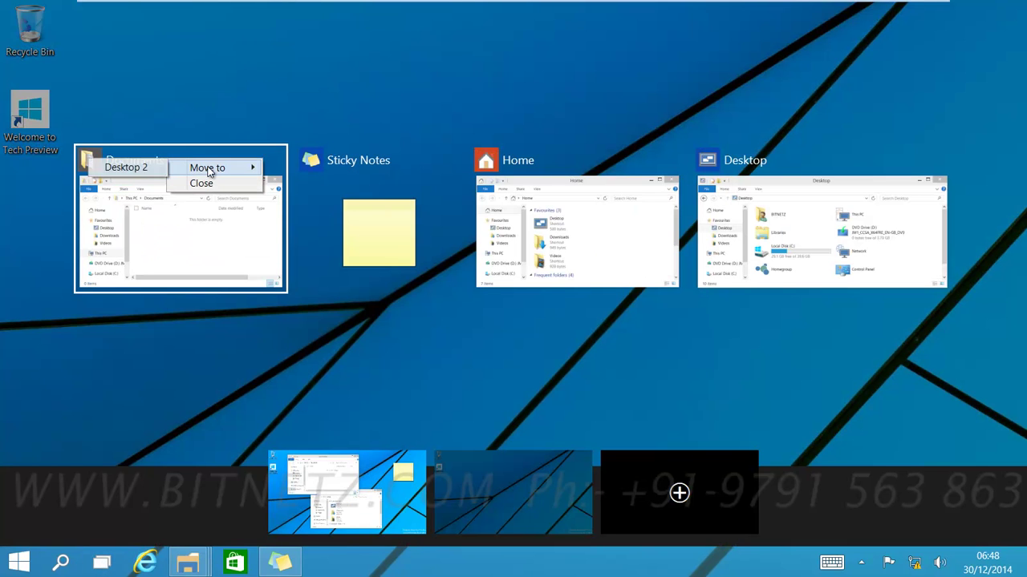
left_click(125, 168)
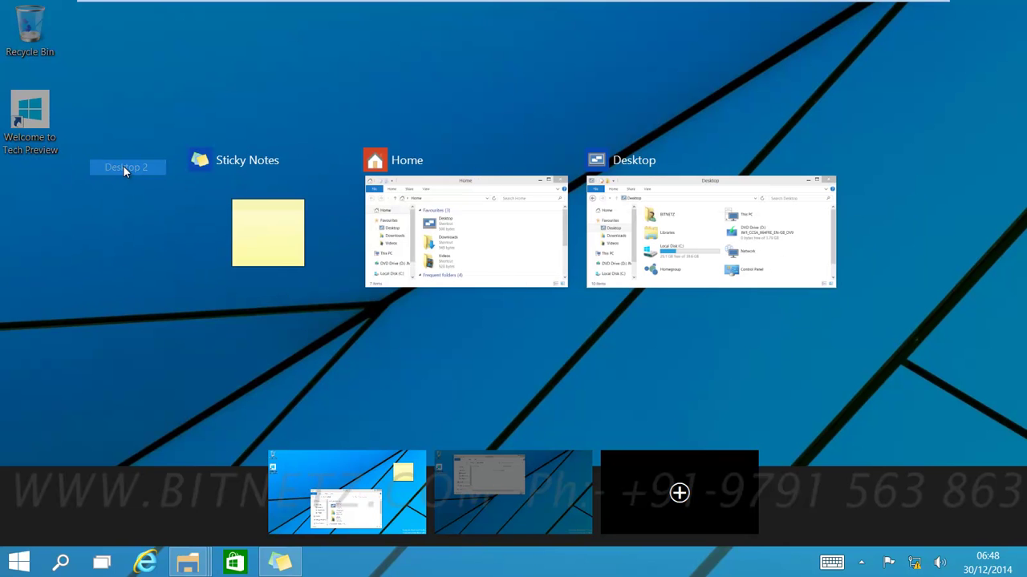
left_click(529, 510)
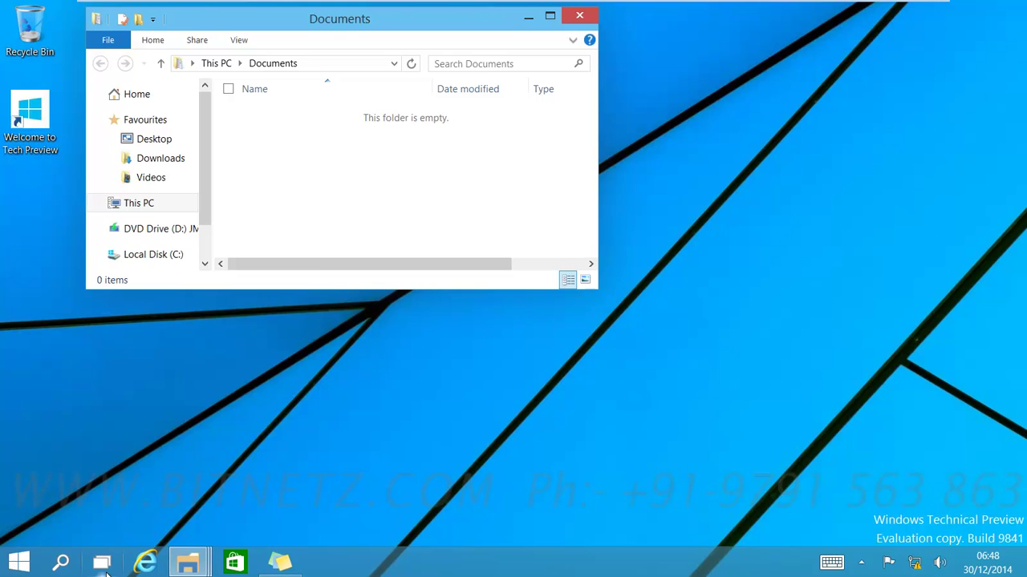
Step: Add Desktop 3, switch to it, and launch Notepad by searching 'notepad' in Start
left_click(101, 562)
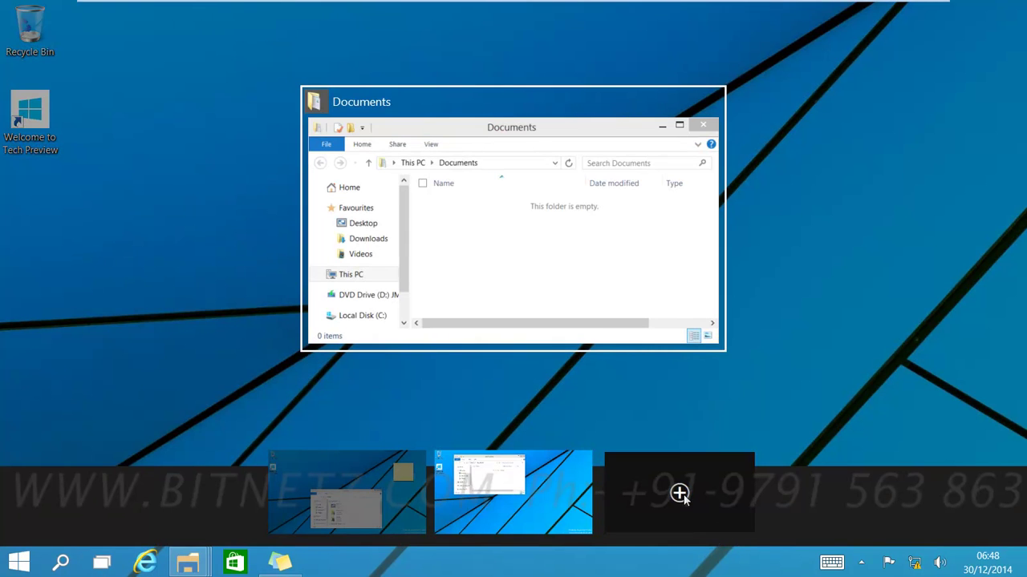
left_click(678, 495)
left_click(595, 503)
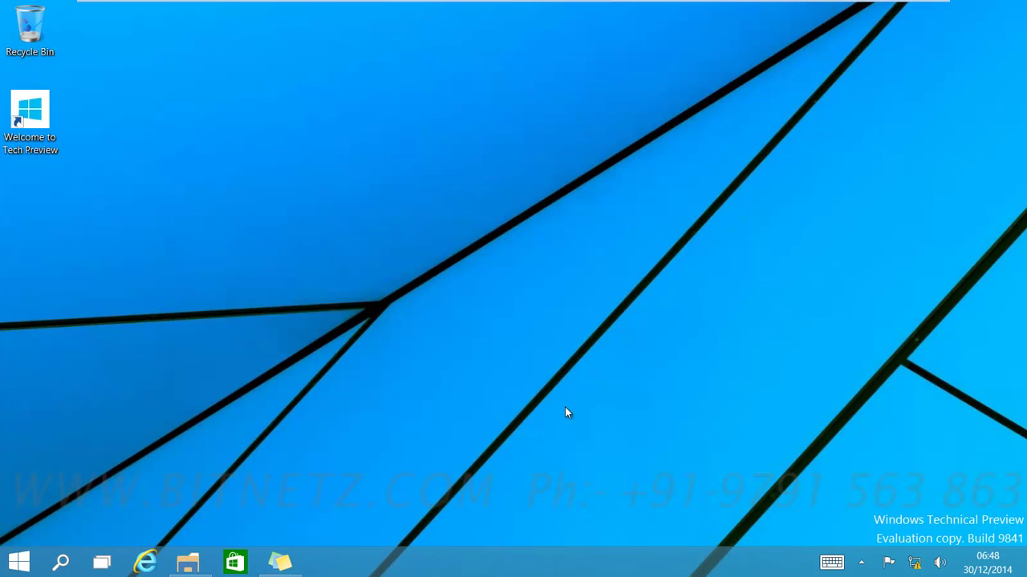
left_click(17, 562)
type("notepad")
key("Return")
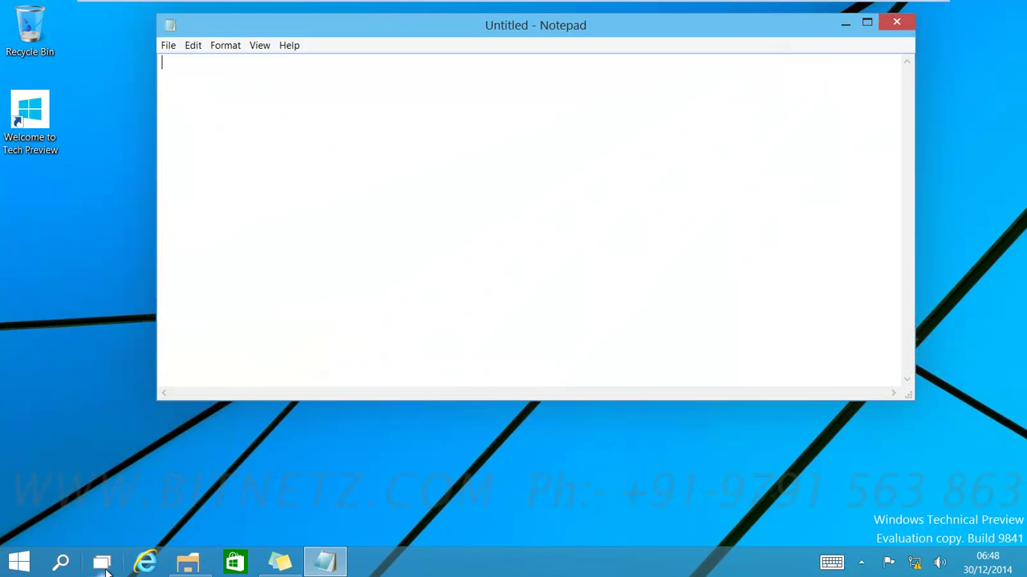
Step: Close Desktop 3 and Desktop 2 in Task View, merging all windows onto one desktop
left_click(102, 566)
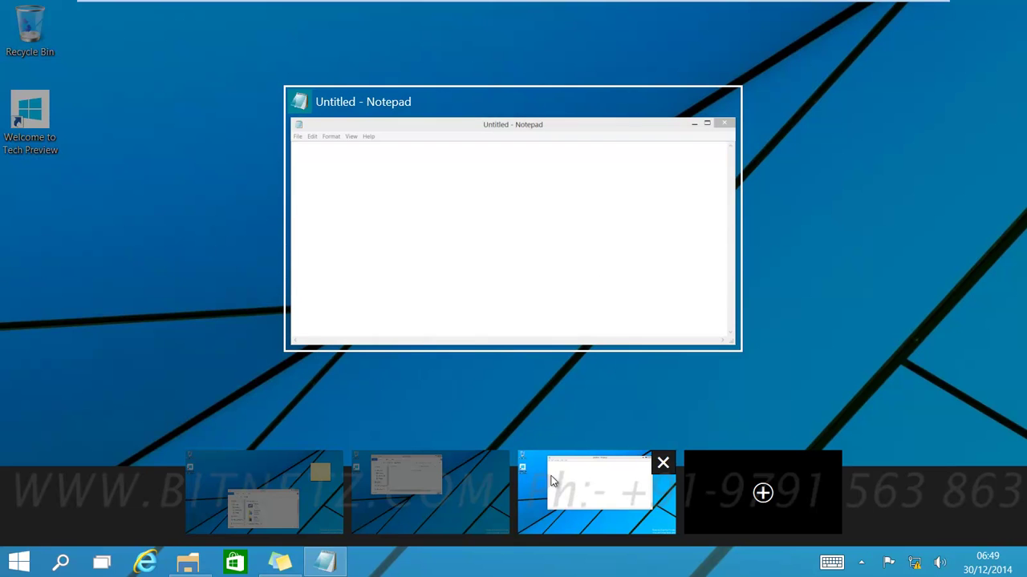
mouse_move(457, 511)
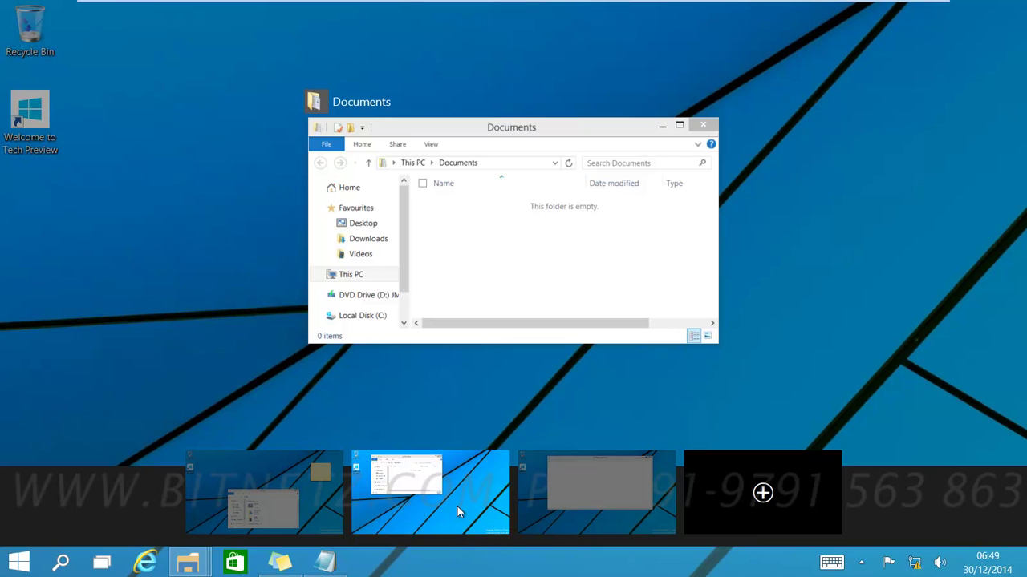
mouse_move(664, 463)
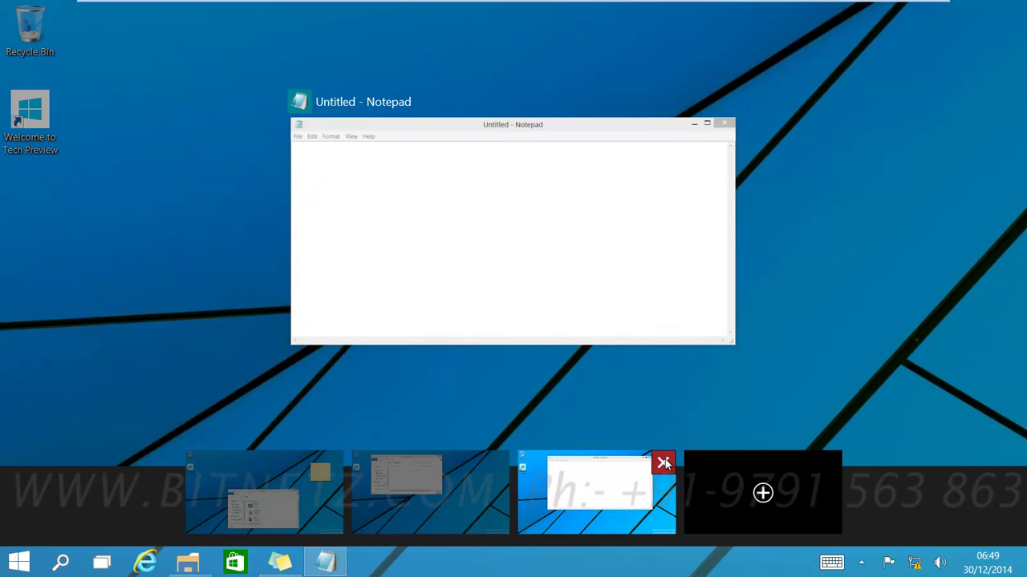
left_click(664, 464)
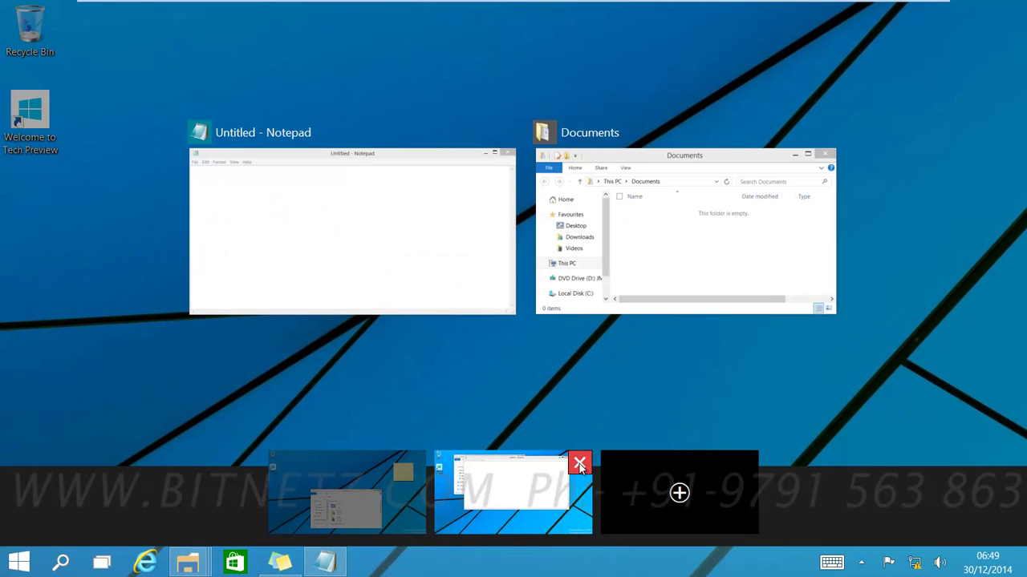
left_click(579, 463)
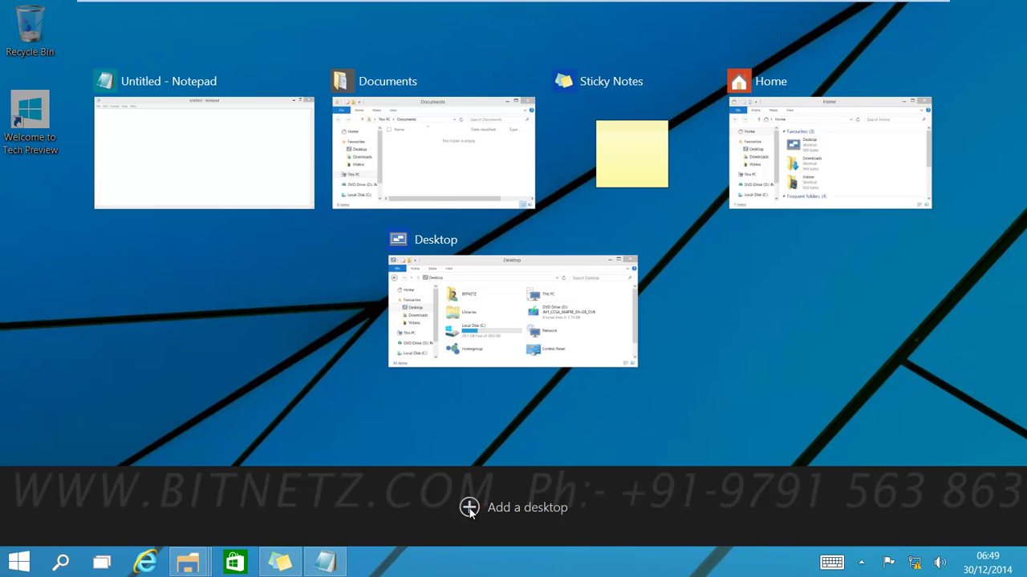
Step: Leave Task View with Esc and bring up the touch keyboard from the notification area
key("Escape")
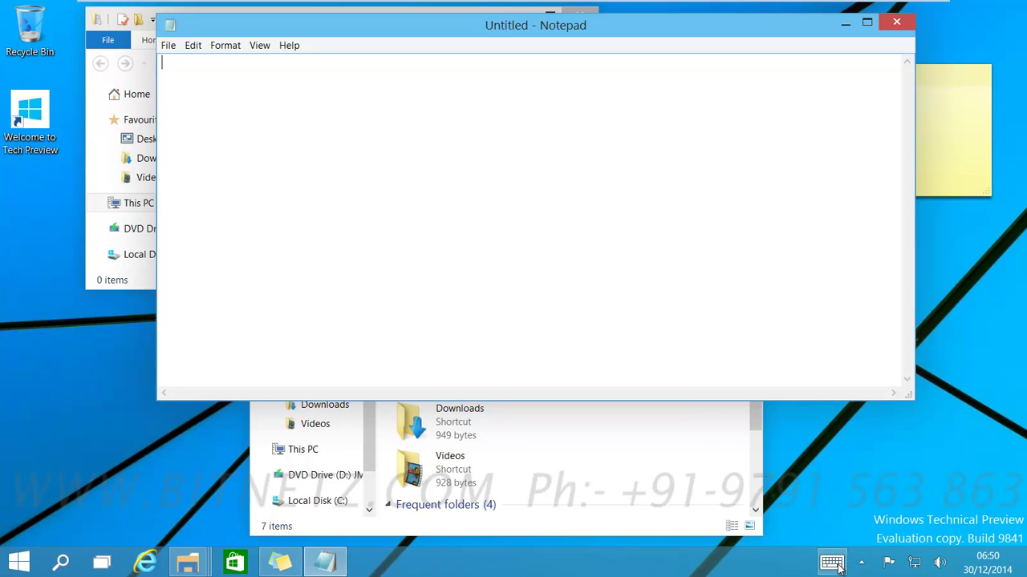
left_click(834, 564)
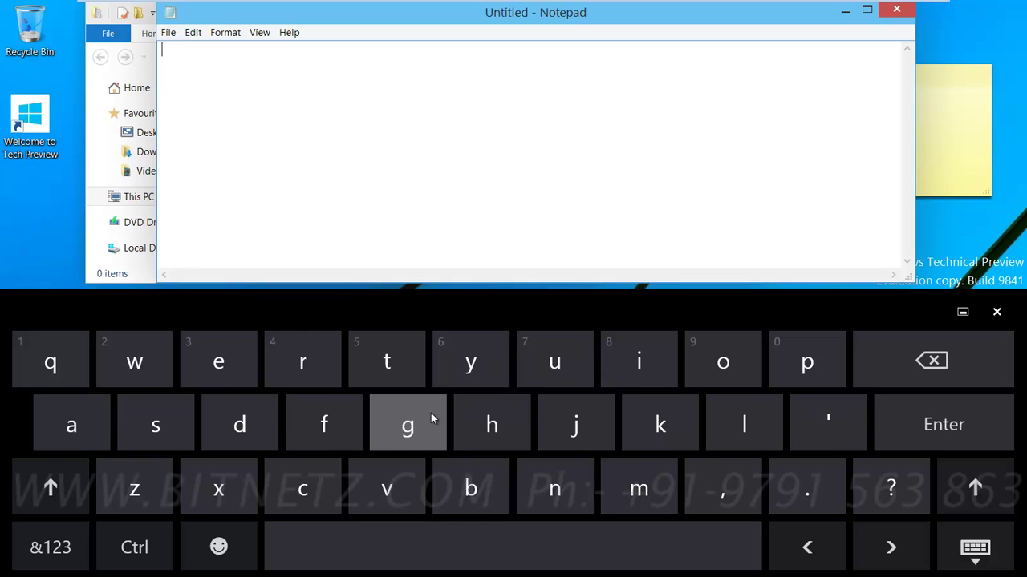
Step: Switch the touch keyboard to split thumb, then handwriting, write a 'u', and hide it
left_click(976, 550)
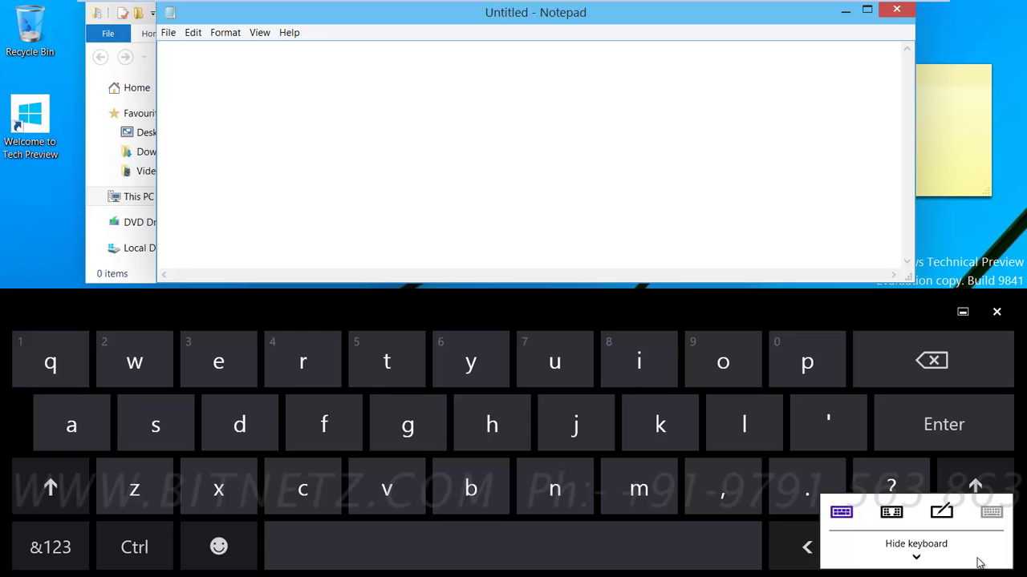
left_click(892, 513)
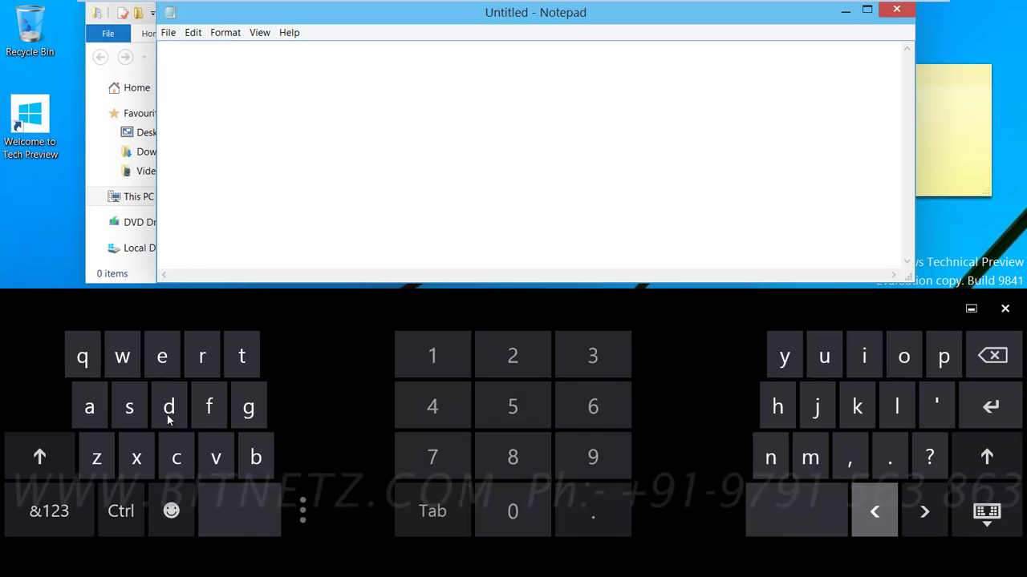
left_click(985, 529)
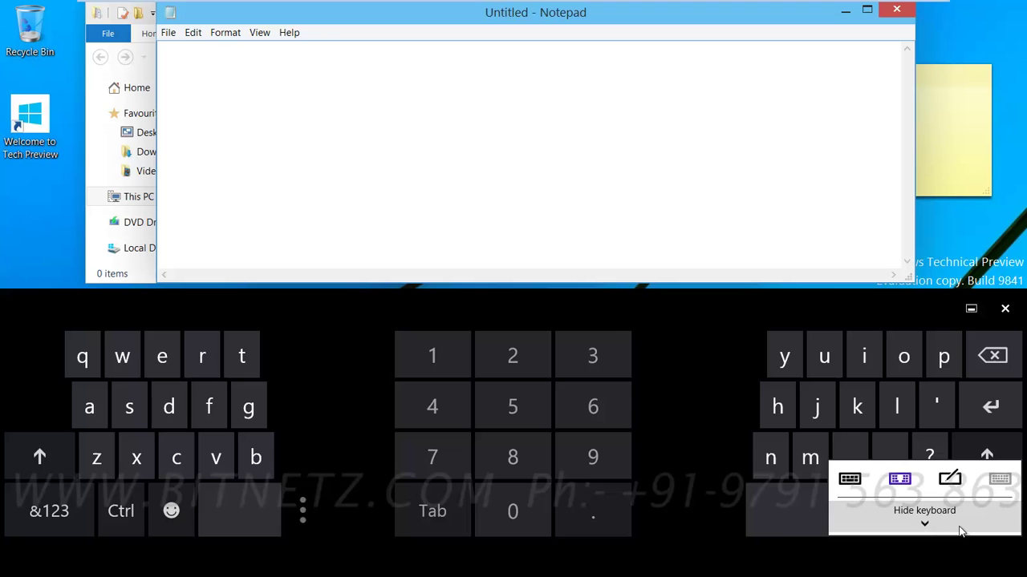
left_click(948, 477)
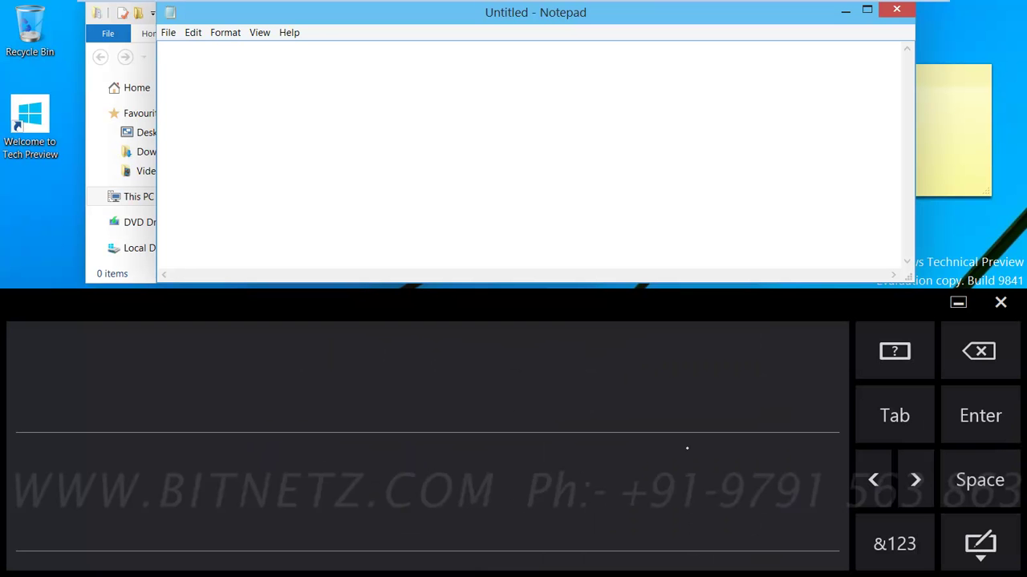
mouse_move(60, 399)
left_mouse_down()
mouse_move(84, 423)
mouse_move(93, 403)
mouse_move(102, 419)
left_mouse_up()
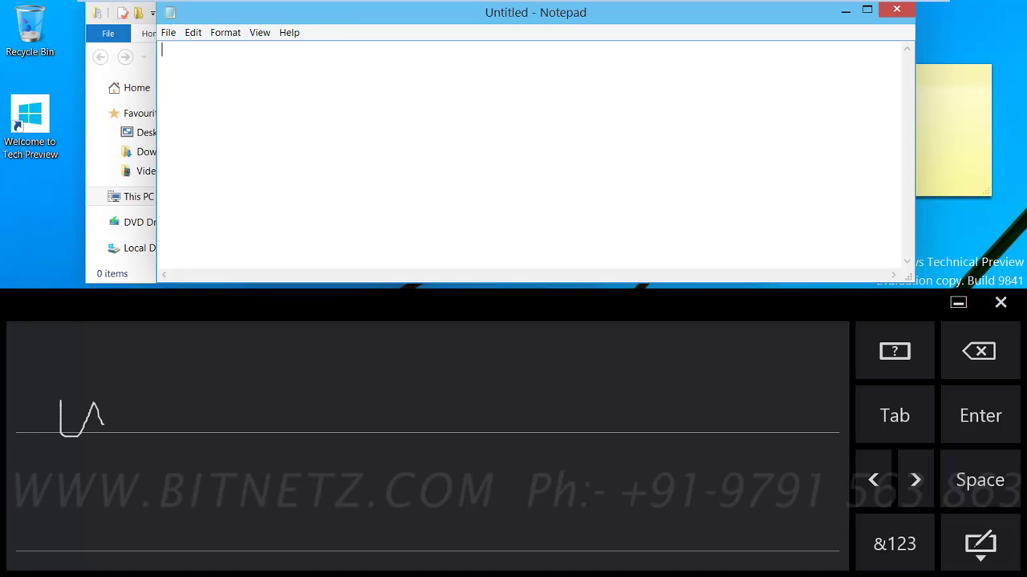
left_click(980, 560)
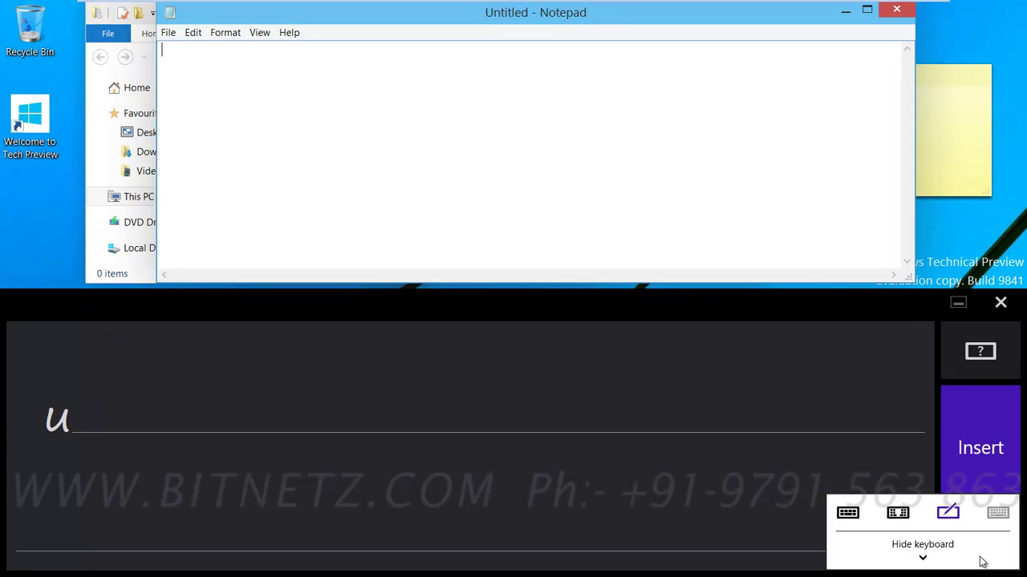
left_click(921, 553)
Step: Close Notepad and the empty Documents folder window
left_click(896, 8)
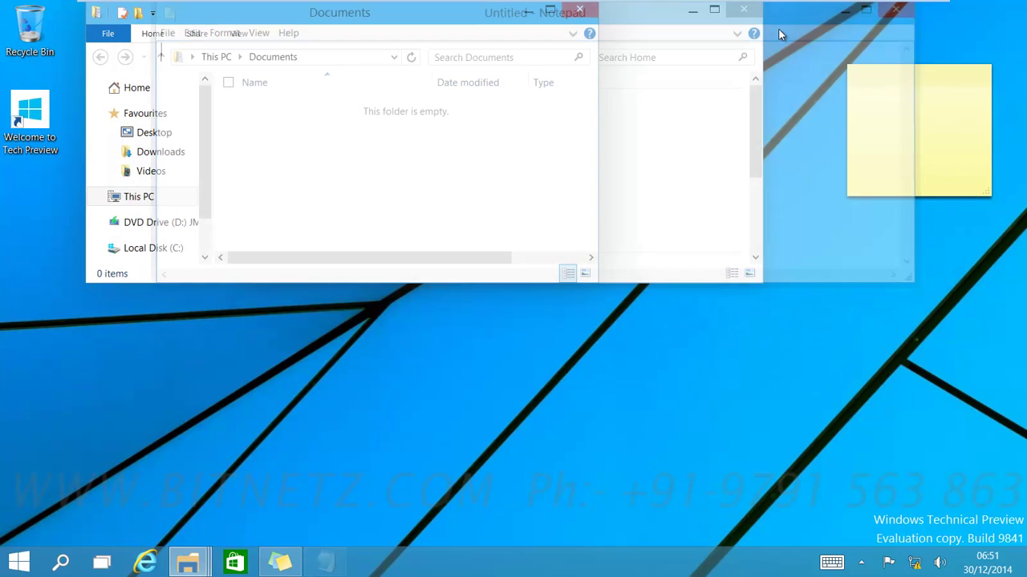
key("super+e")
left_click(592, 13)
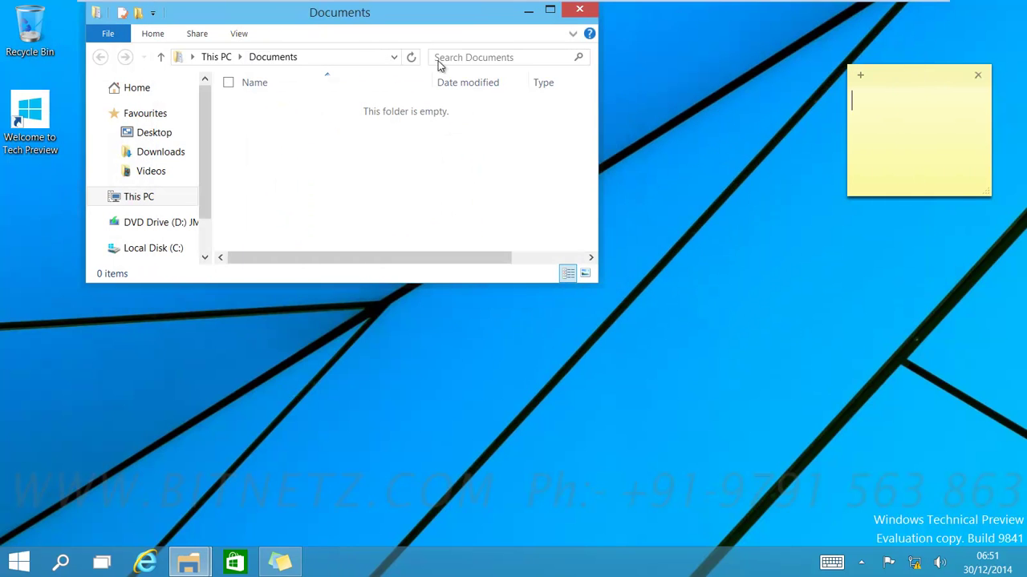
Step: Browse the Start menu's user account and power options, then close Start
left_click(17, 564)
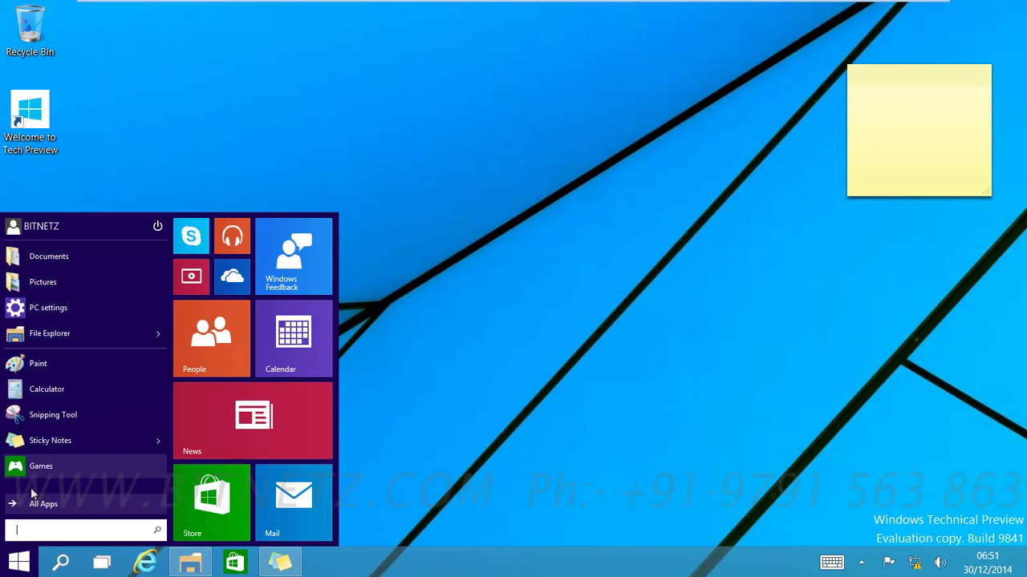
left_click(54, 229)
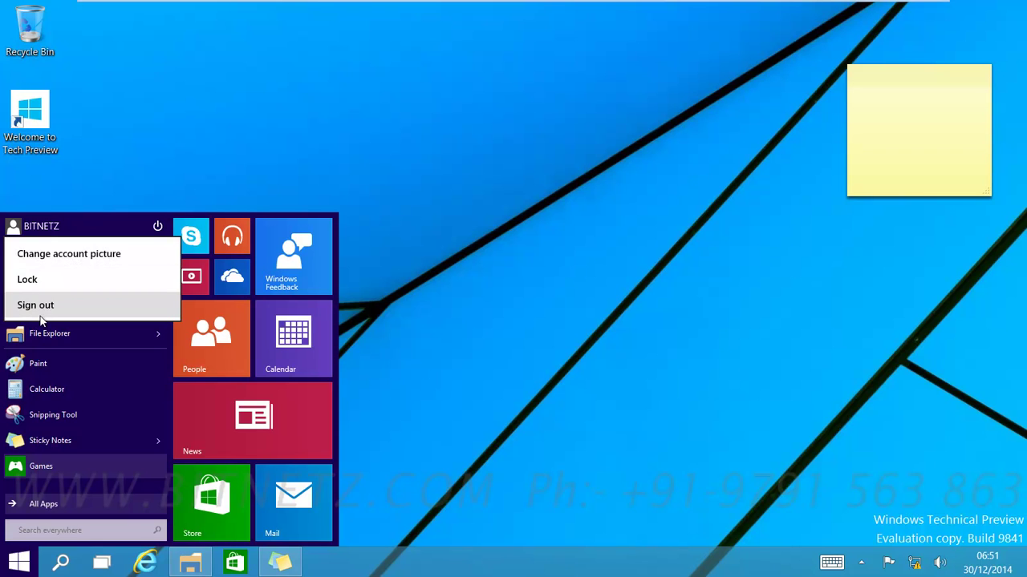
left_click(158, 227)
left_click(158, 227)
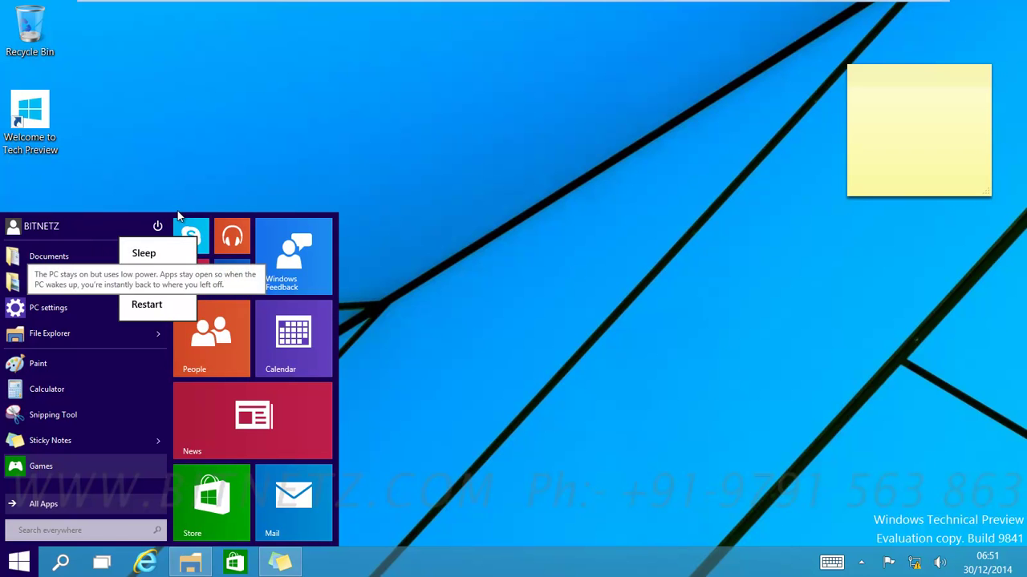
left_click(253, 120)
left_click(347, 126)
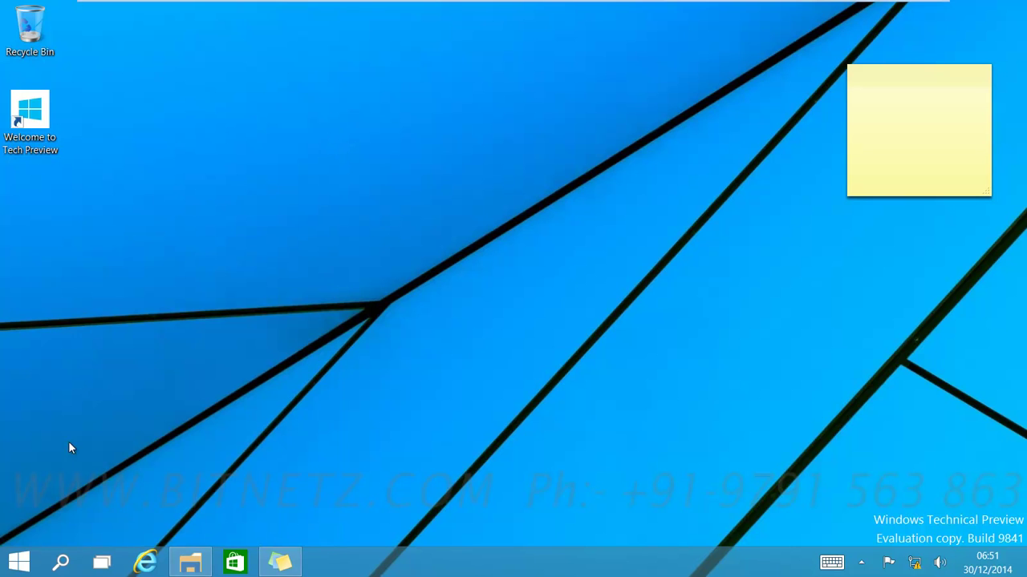
Step: Launch Command Prompt from the Win+X menu and drag it right, off the desktop icons
right_click(17, 567)
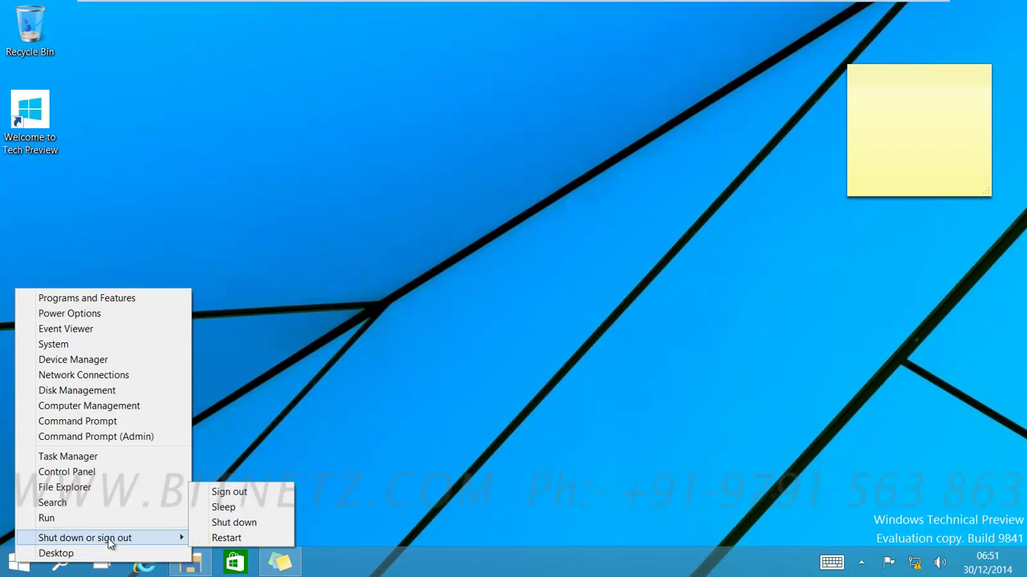
left_click(96, 422)
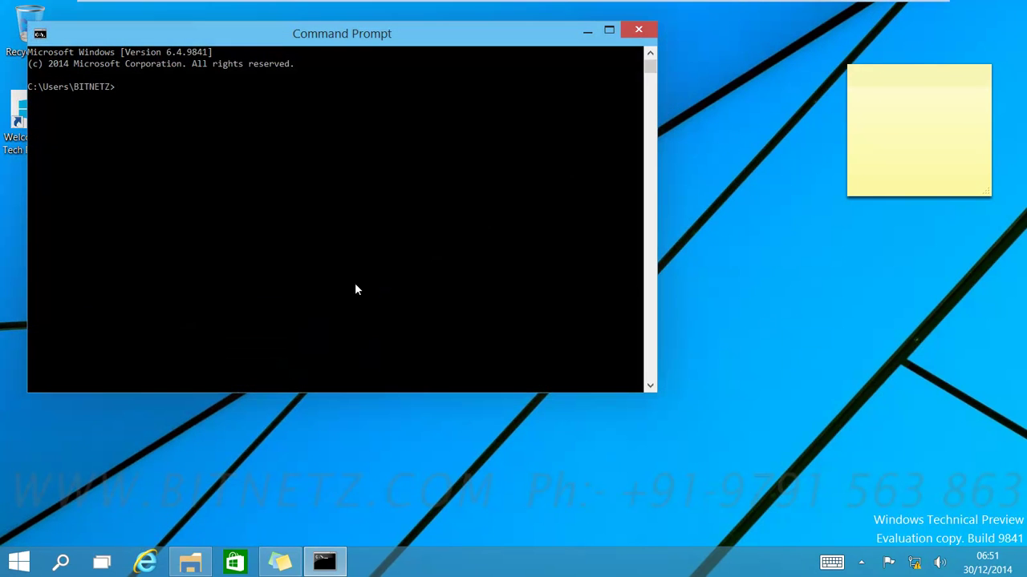
left_click_drag(297, 49, 404, 73)
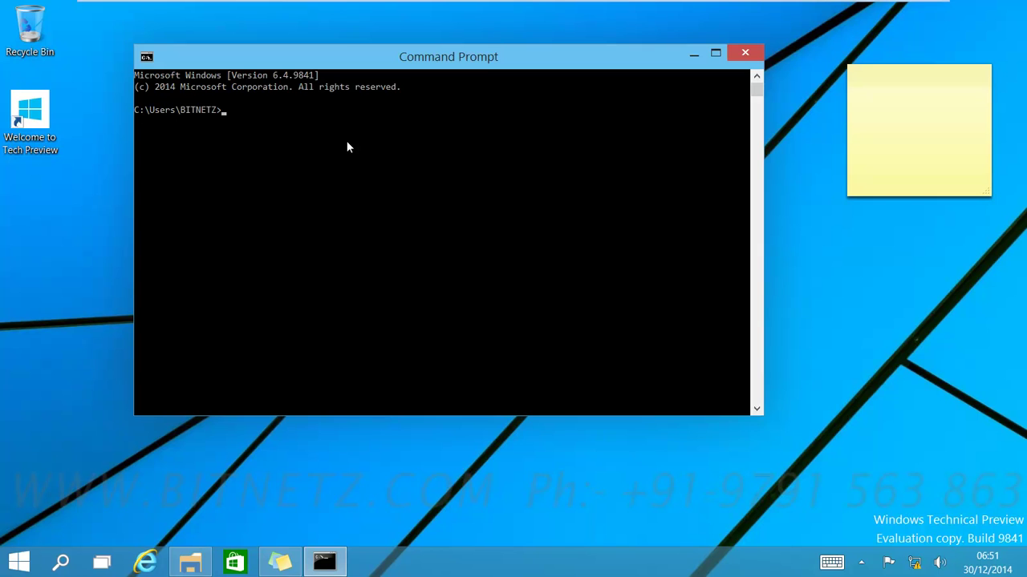
Step: Lower the console's Opacity slider to about halfway in the Experimental properties and confirm
left_click(149, 60)
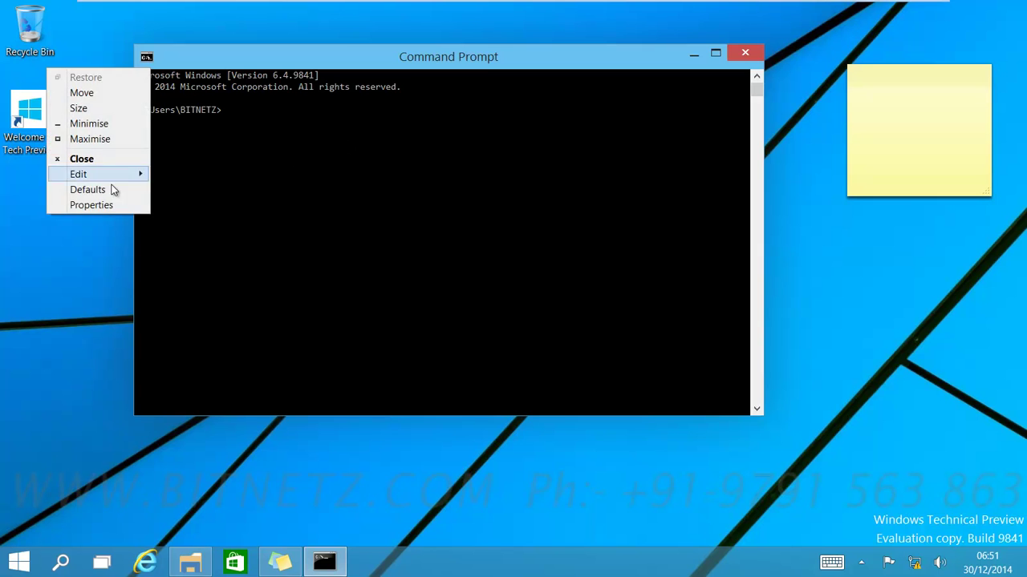
left_click(58, 204)
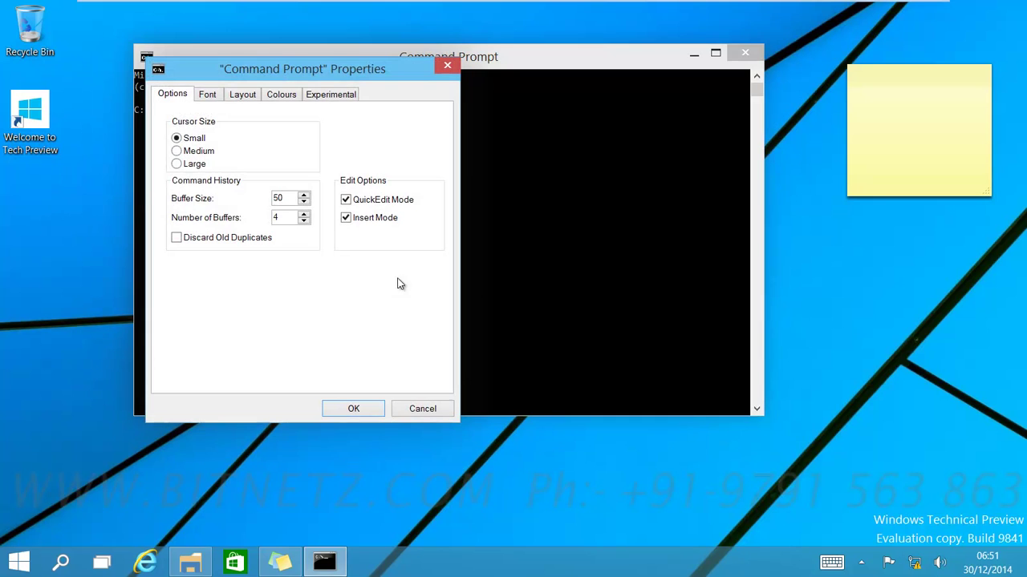
left_click(330, 96)
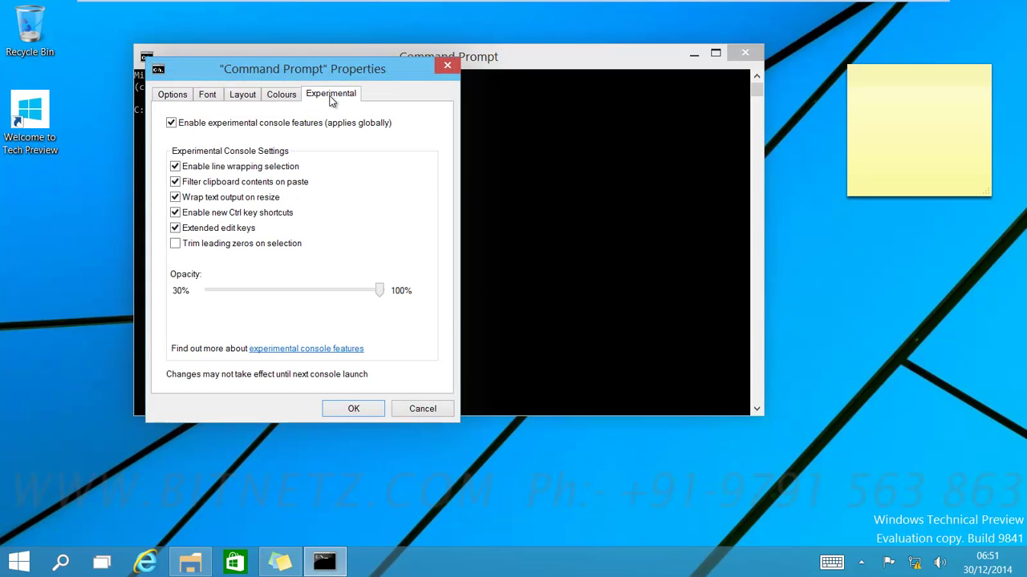
left_click_drag(380, 291, 323, 314)
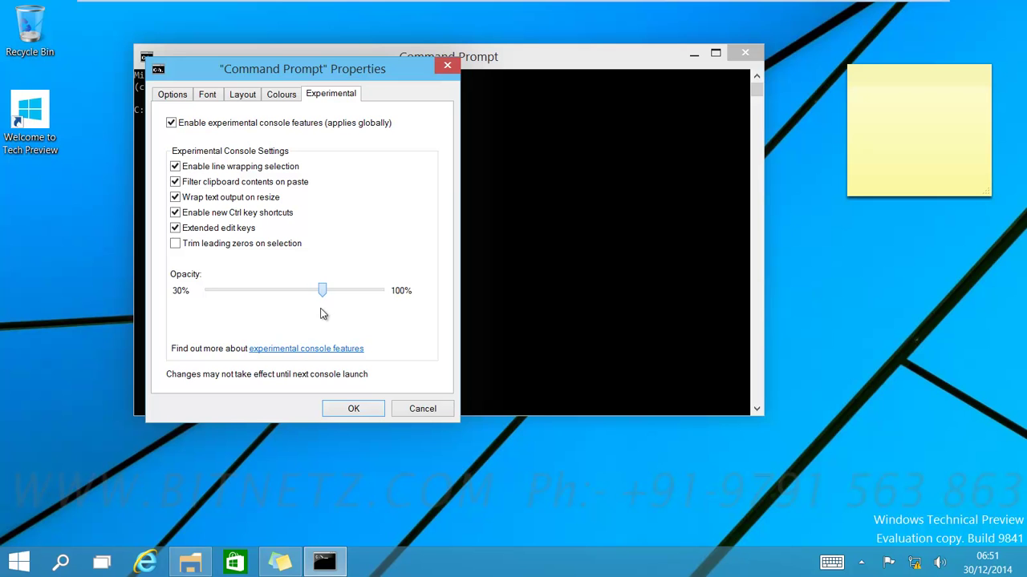
left_click(338, 410)
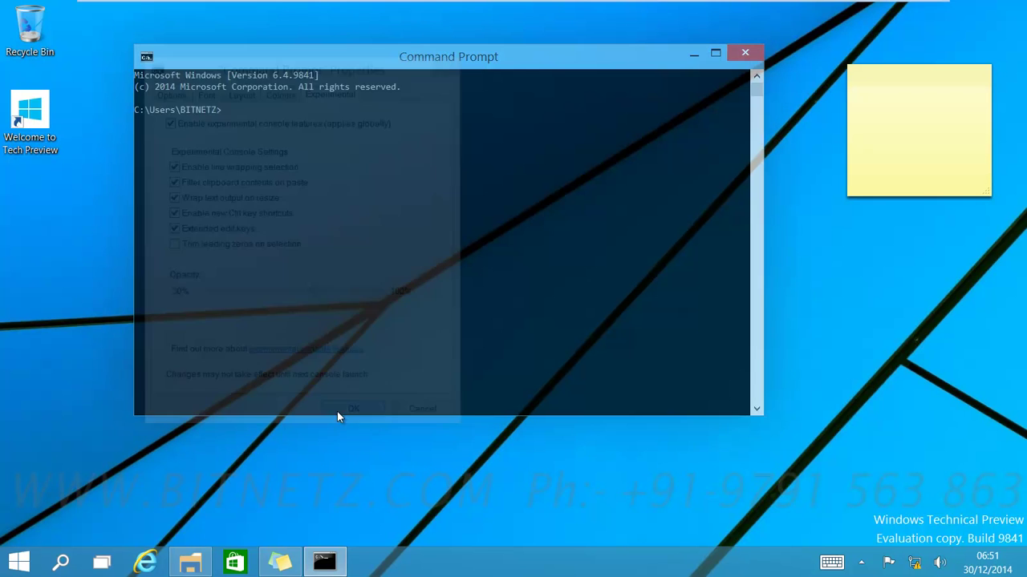
mouse_move(361, 72)
left_mouse_down()
mouse_move(607, 149)
mouse_move(443, 141)
mouse_move(372, 108)
mouse_move(351, 120)
mouse_move(239, 77)
mouse_move(264, 80)
mouse_move(246, 74)
mouse_move(271, 124)
mouse_move(365, 83)
left_mouse_up()
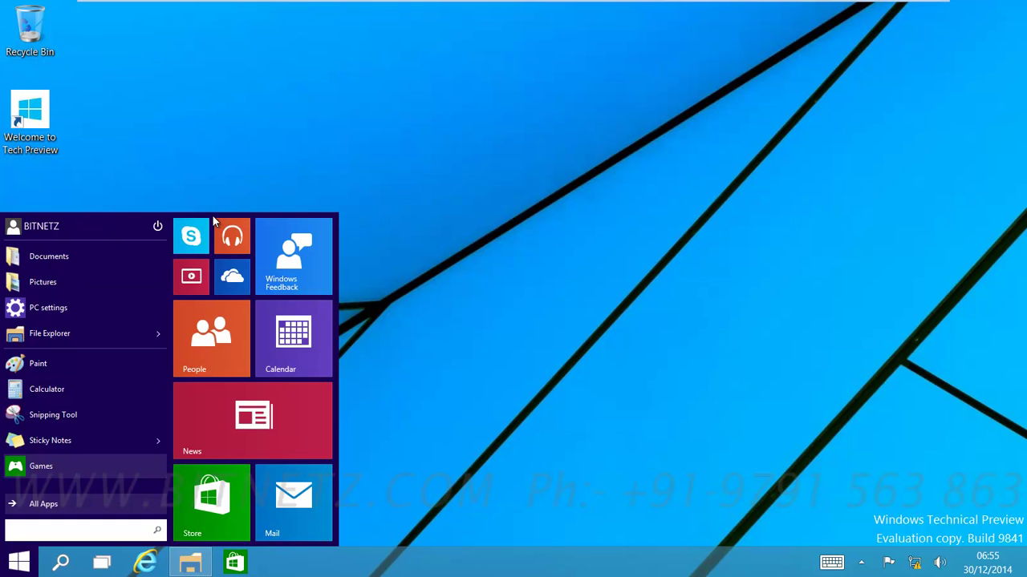
Step: Drag the Start menu's top edge down and back up so the tiles reflow
left_click_drag(215, 212, 222, 295)
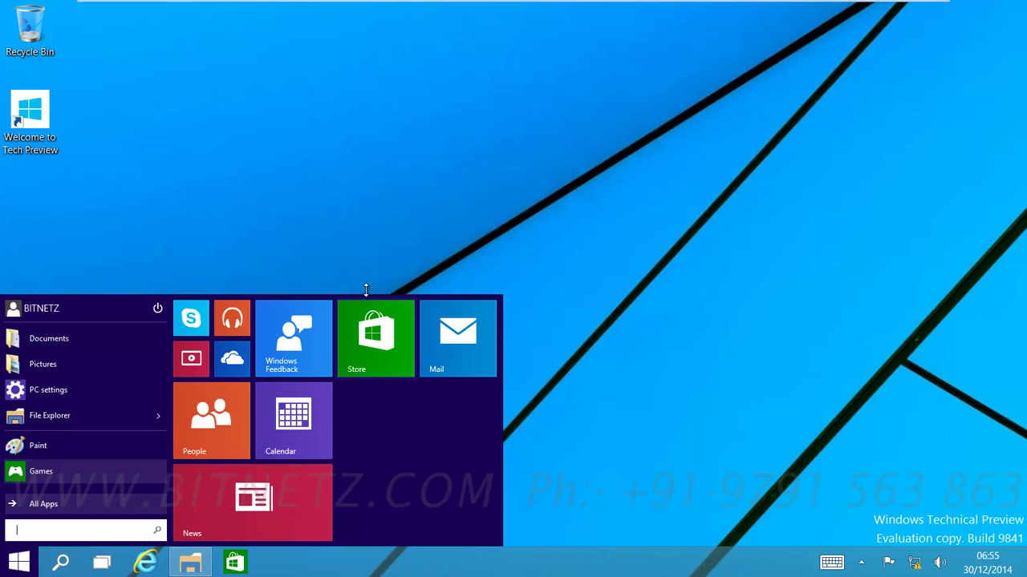
left_click_drag(319, 296, 364, 90)
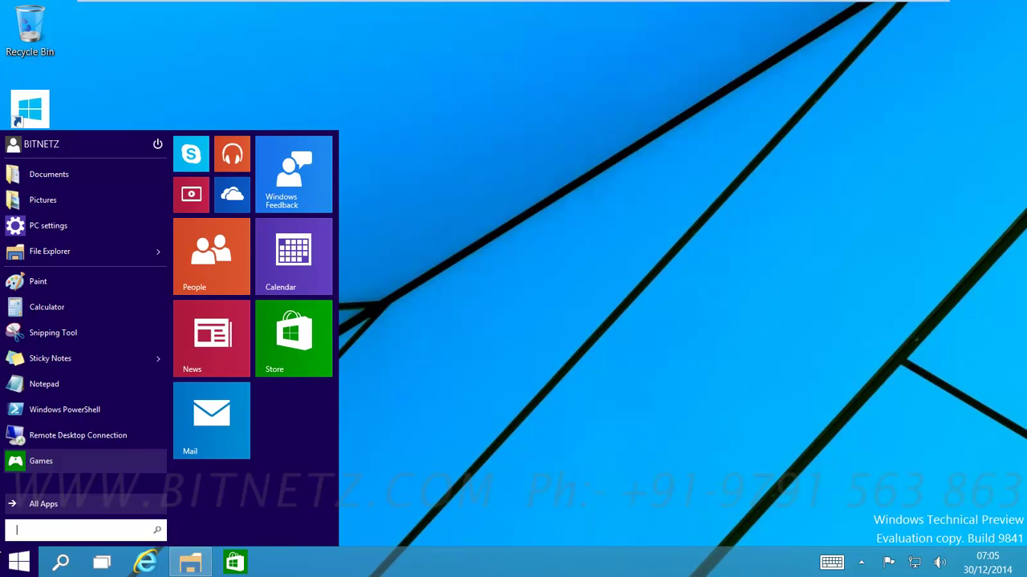
Step: Open Command Prompt (Admin), approve the UAC prompt, and run winver
right_click(8, 570)
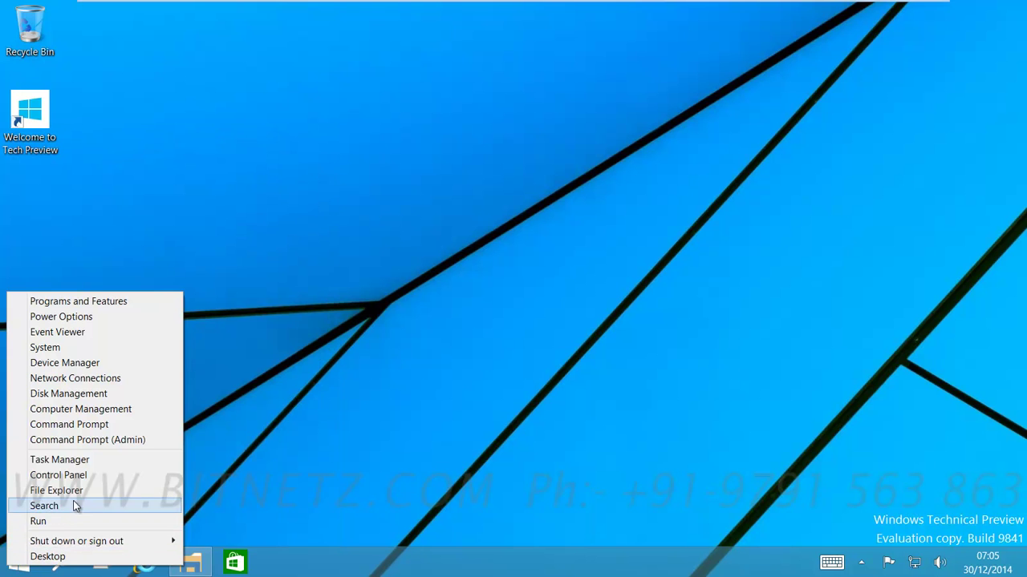
left_click(76, 440)
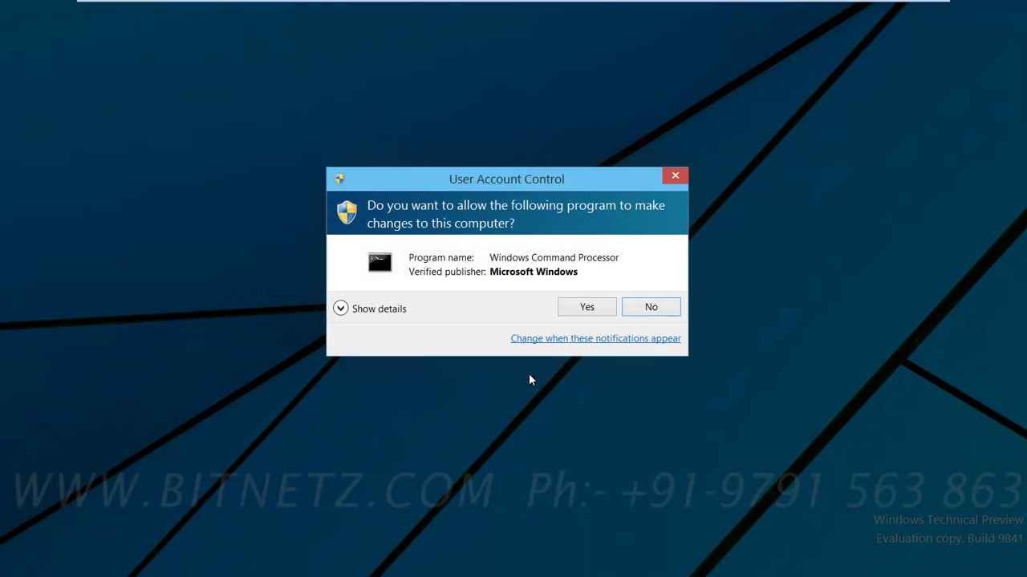
left_click(586, 308)
type("winv")
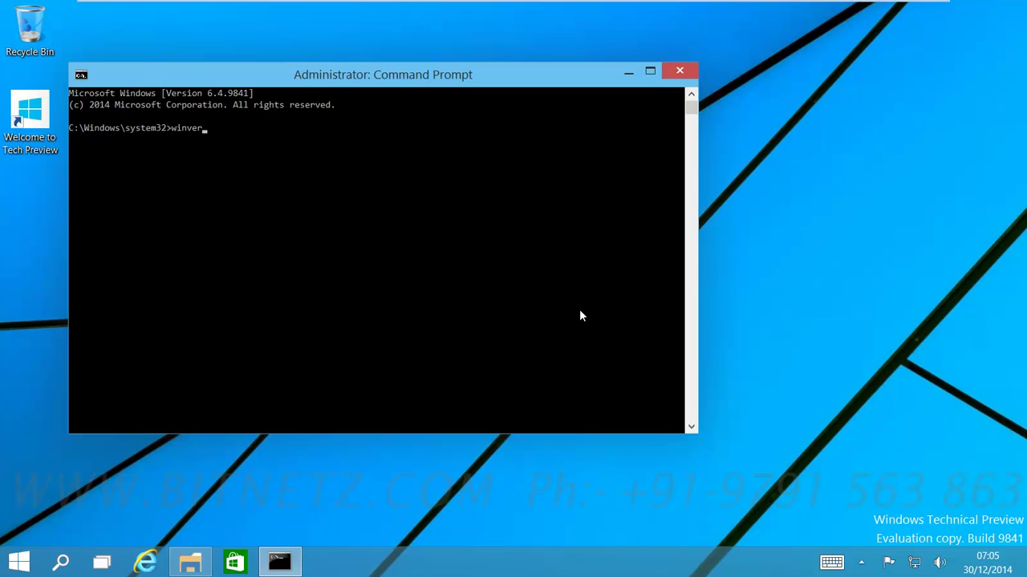
type("er")
key("Return")
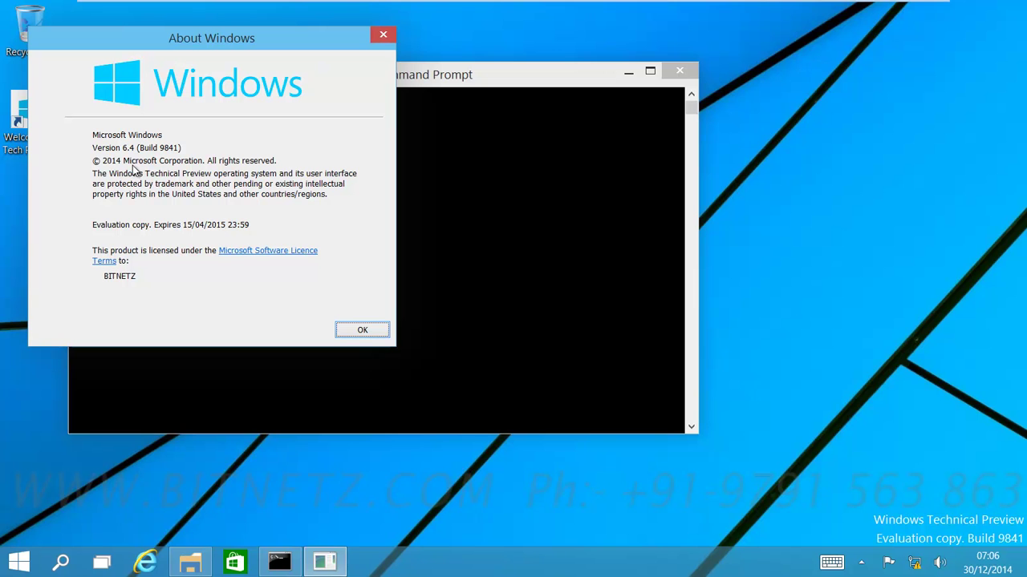
Step: Close About Windows, then copy the console's copyright line and paste it at the prompt
left_click(361, 333)
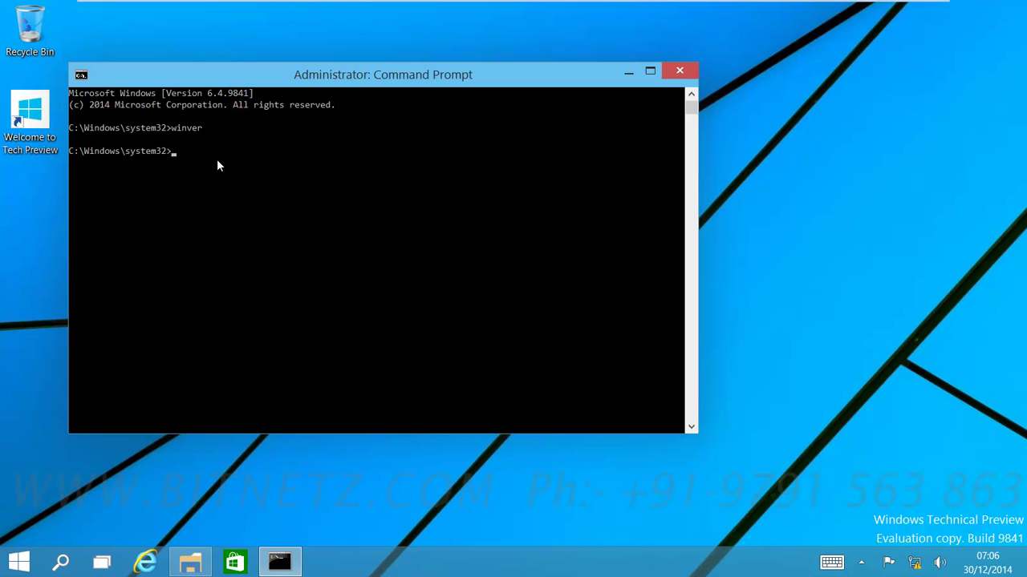
left_click(77, 107)
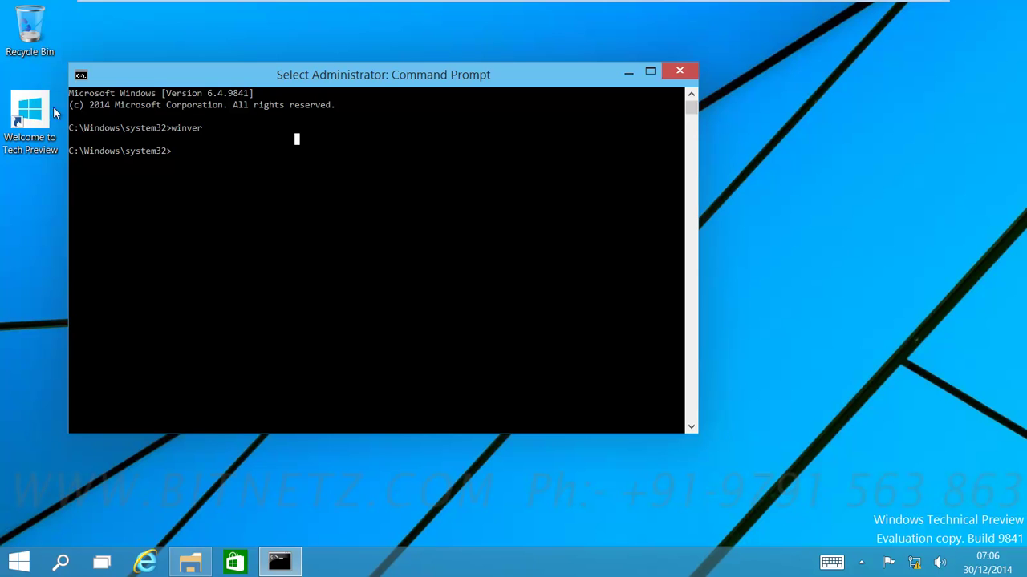
left_click_drag(71, 104, 334, 108)
key("super+c")
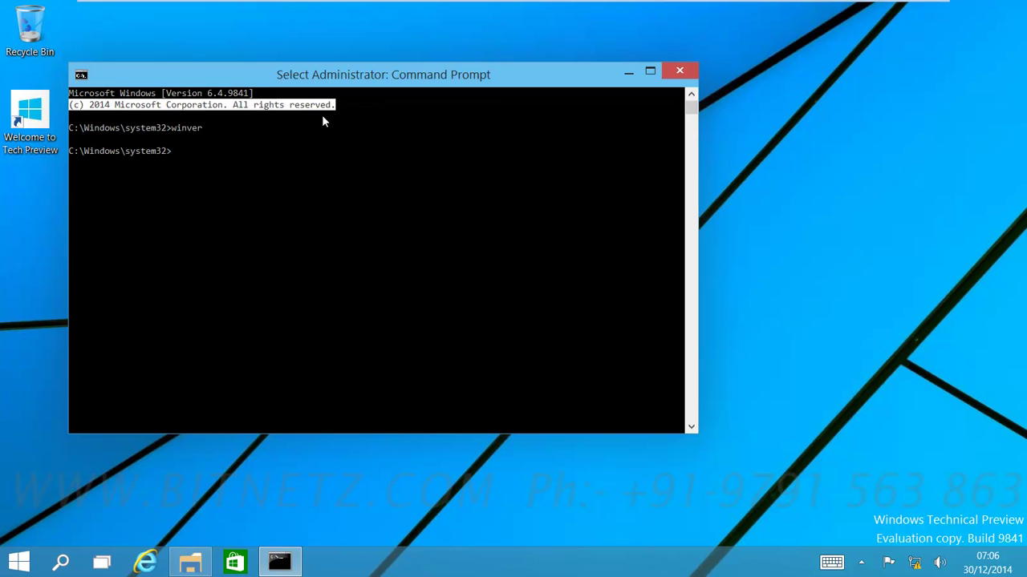
right_click(322, 114)
left_click(193, 150)
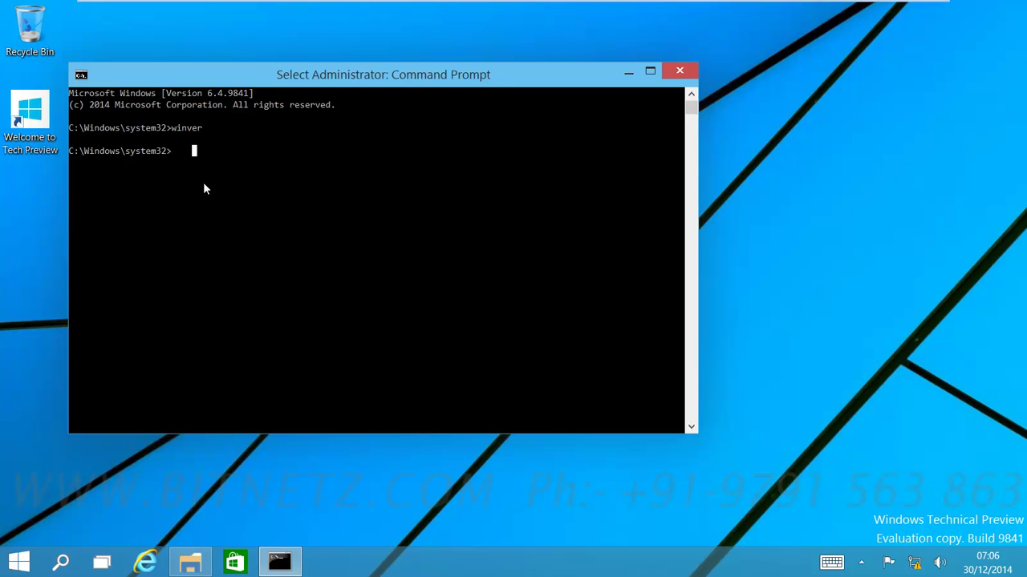
right_click(203, 185)
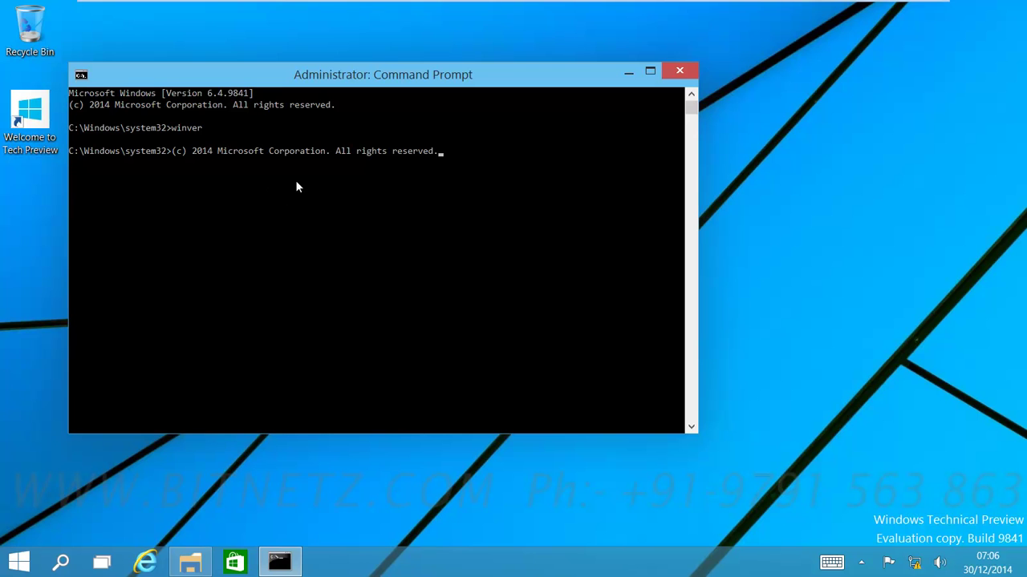
Step: Close the Command Prompt and resize the Start menu's Store tile to Small
left_click(680, 71)
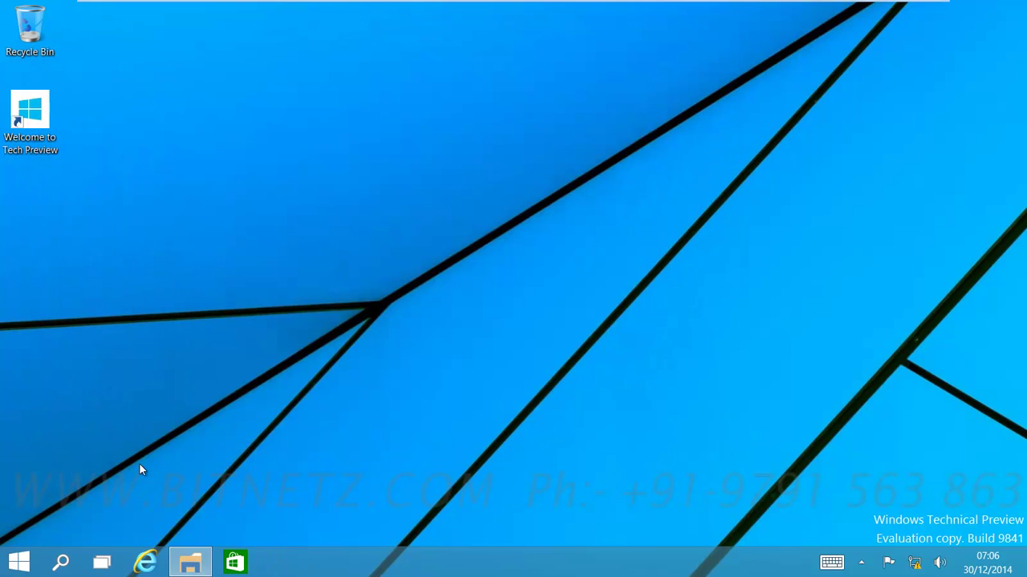
left_click(23, 564)
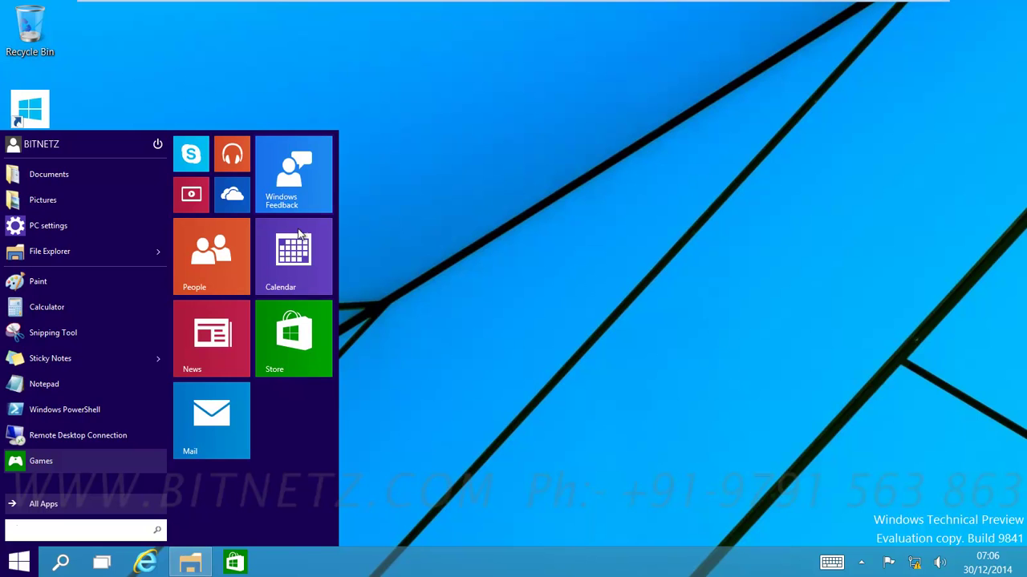
right_click(310, 357)
mouse_move(332, 399)
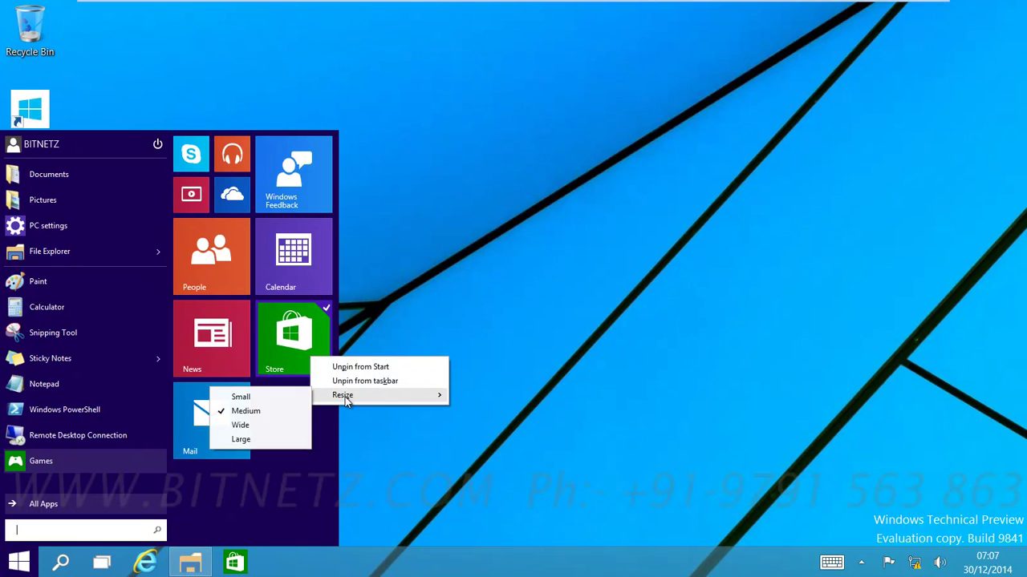
left_click(241, 397)
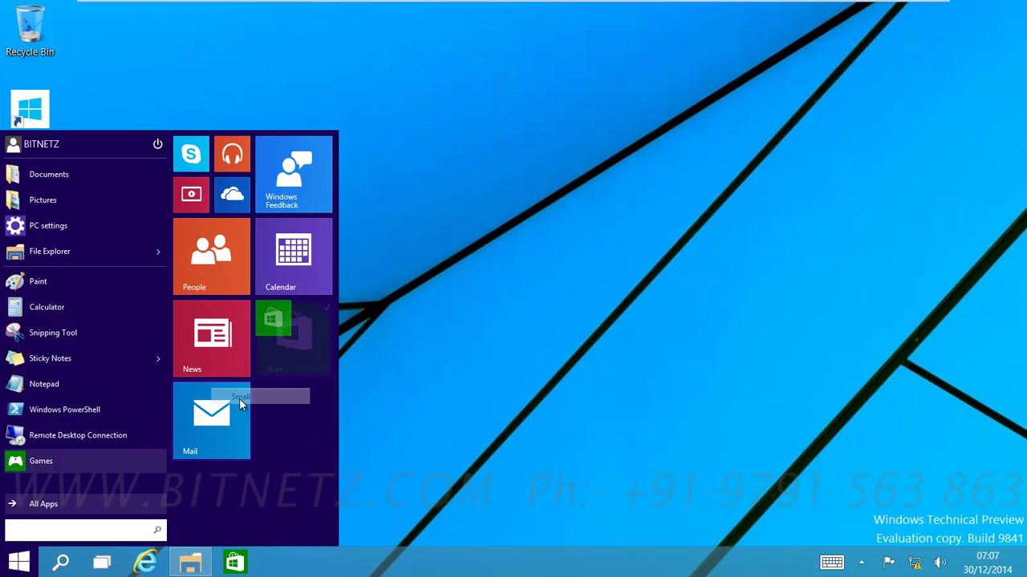